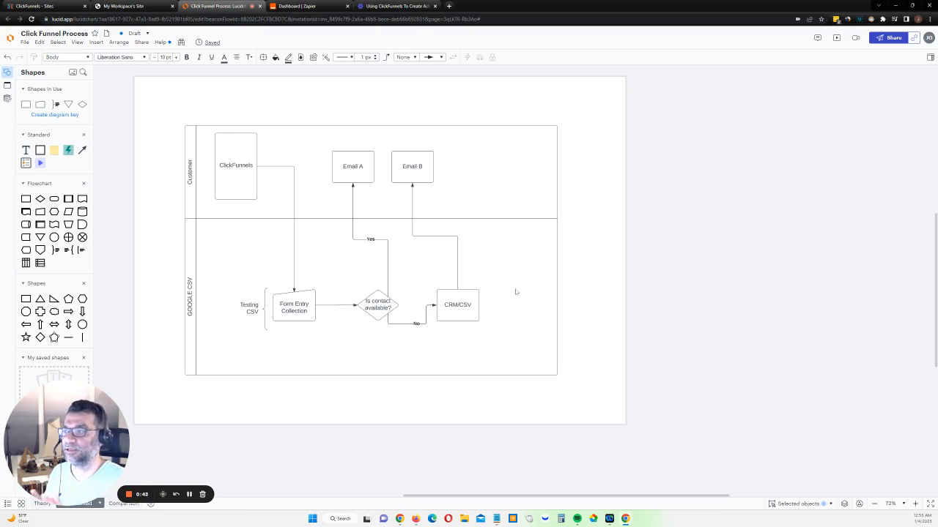
# Switch to ClickFunnels, open the LaunchBoss theme's home page for customizing, and inspect its sign-up form fields
pyautogui.click(44, 6)
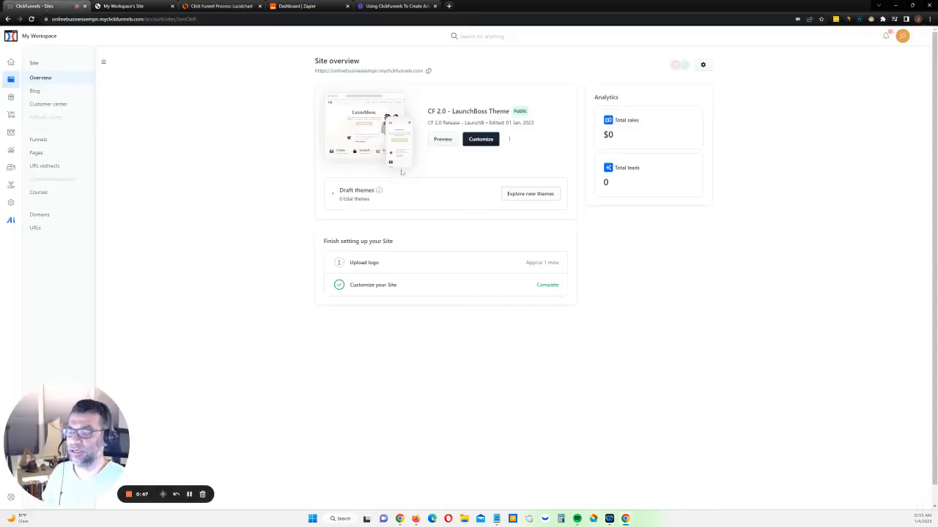
pyautogui.click(482, 140)
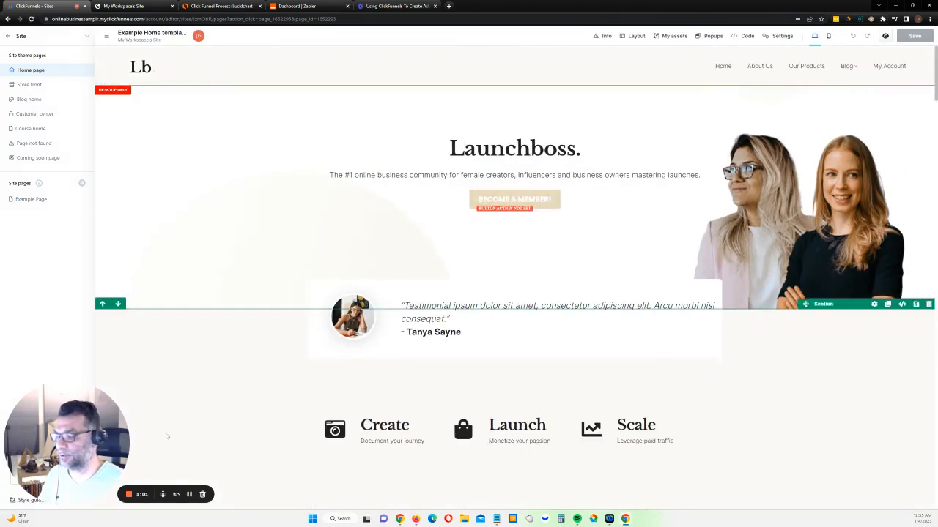
pyautogui.scroll(-2, 352, 318)
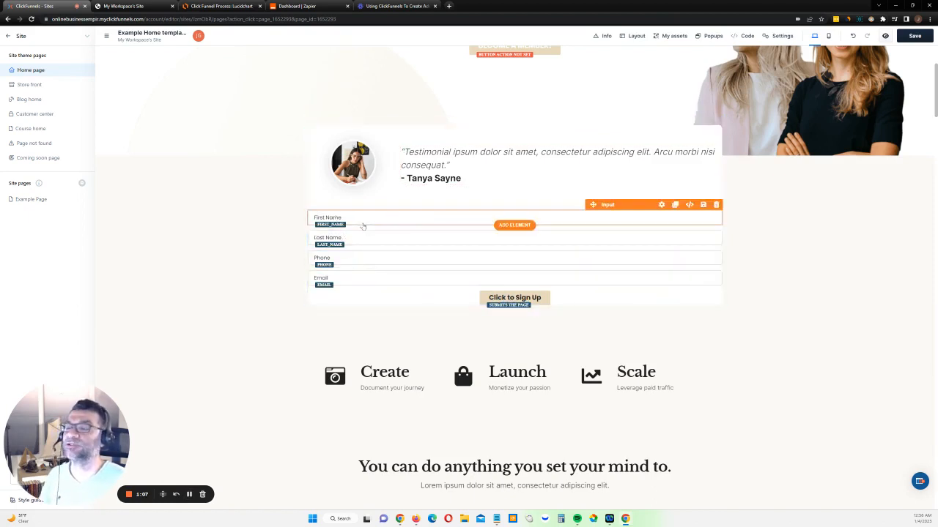
pyautogui.click(362, 226)
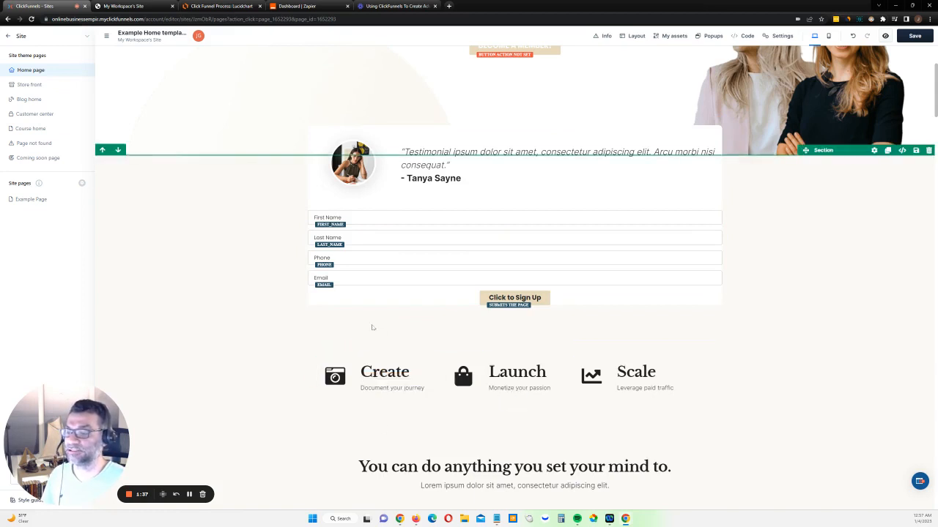
# Switch to Zoho Flow in Firefox and create a flow named "Clickfunnel submit form"
pyautogui.moveTo(417, 520)
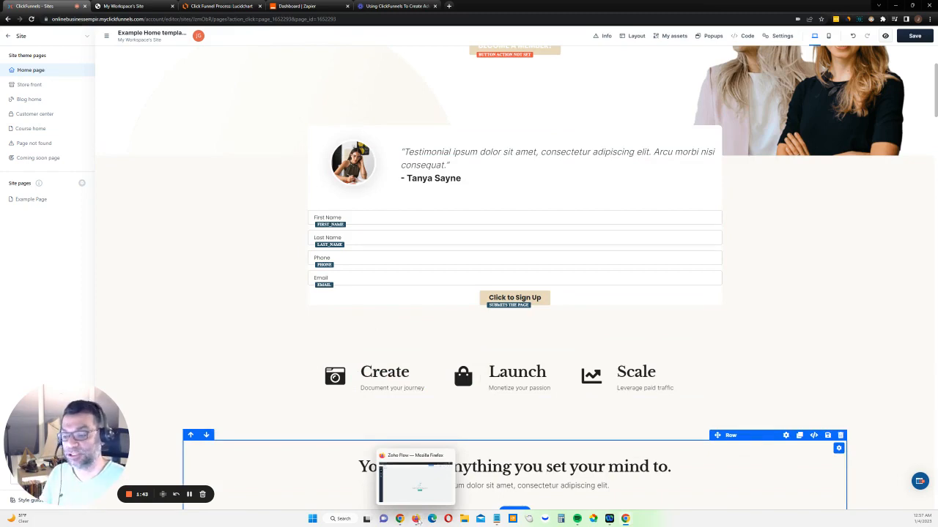
pyautogui.click(417, 520)
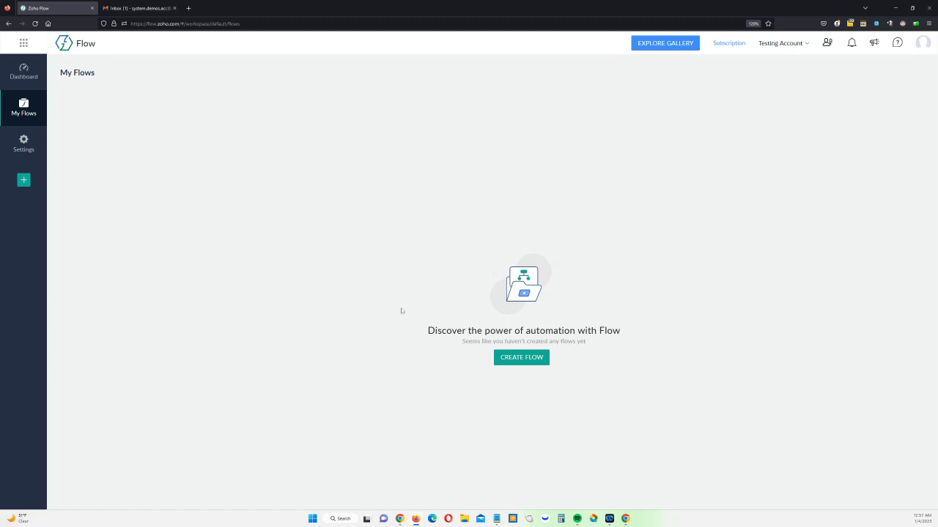
pyautogui.click(520, 358)
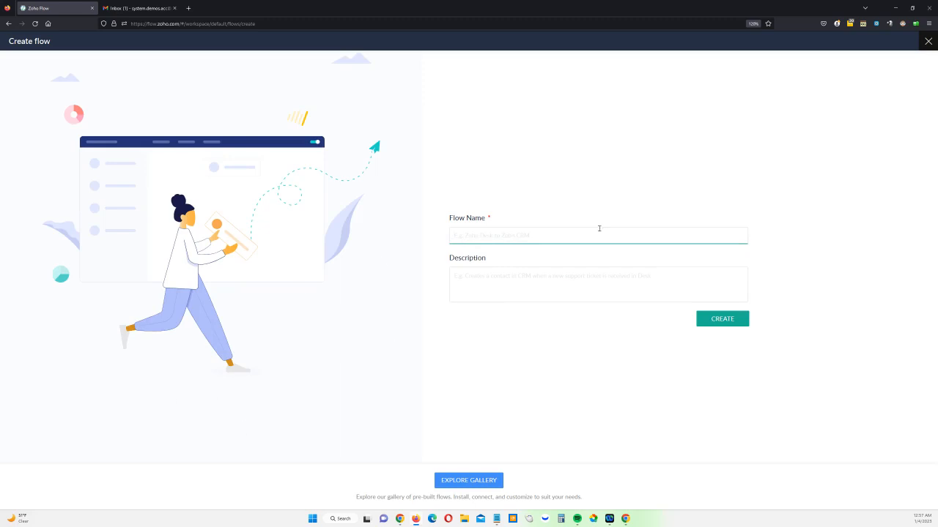
pyautogui.write('Clickfunnel submit form')
pyautogui.click(726, 320)
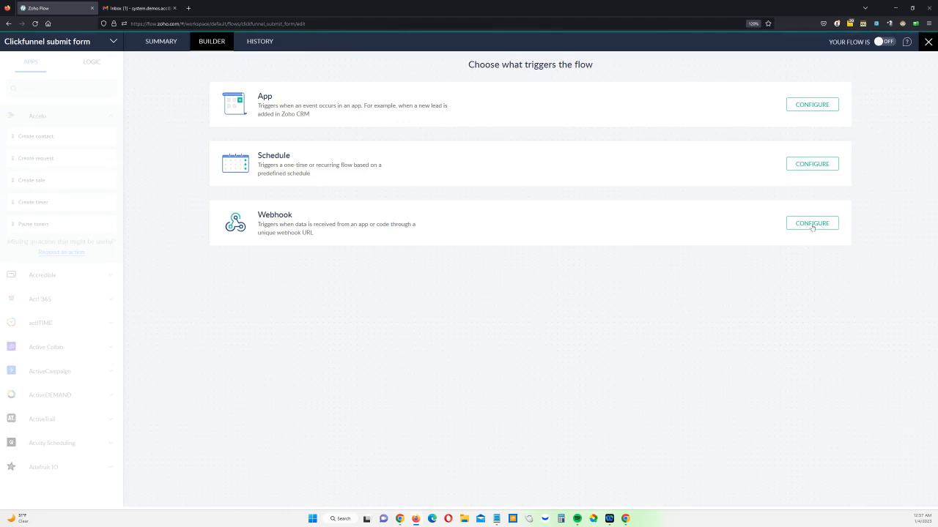
# Set up a webhook trigger with the JSON payload format, copy its webhook URL and start the webhook test
pyautogui.click(812, 225)
pyautogui.click(844, 237)
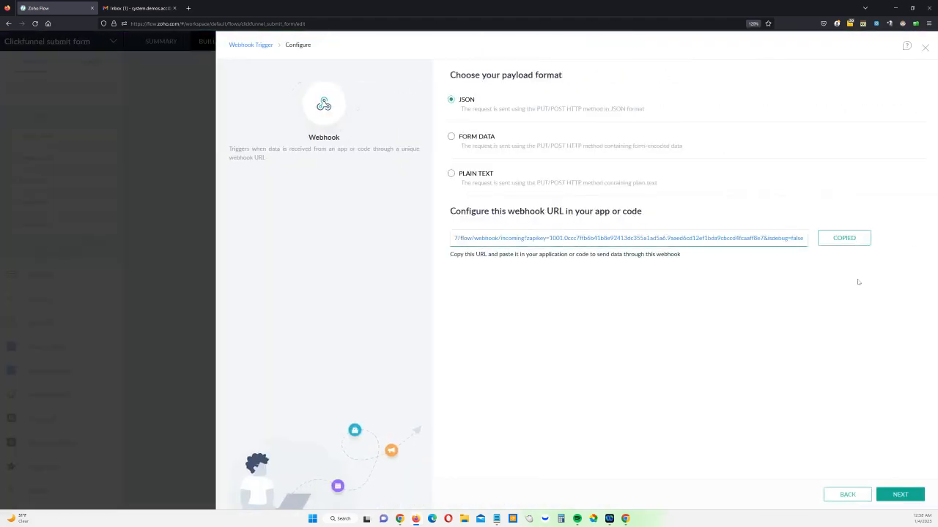
pyautogui.click(901, 494)
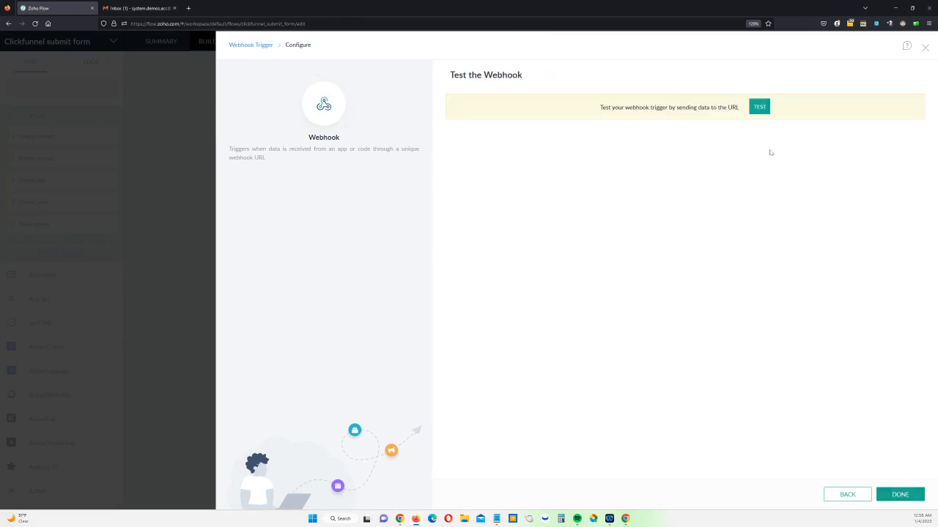
pyautogui.click(762, 107)
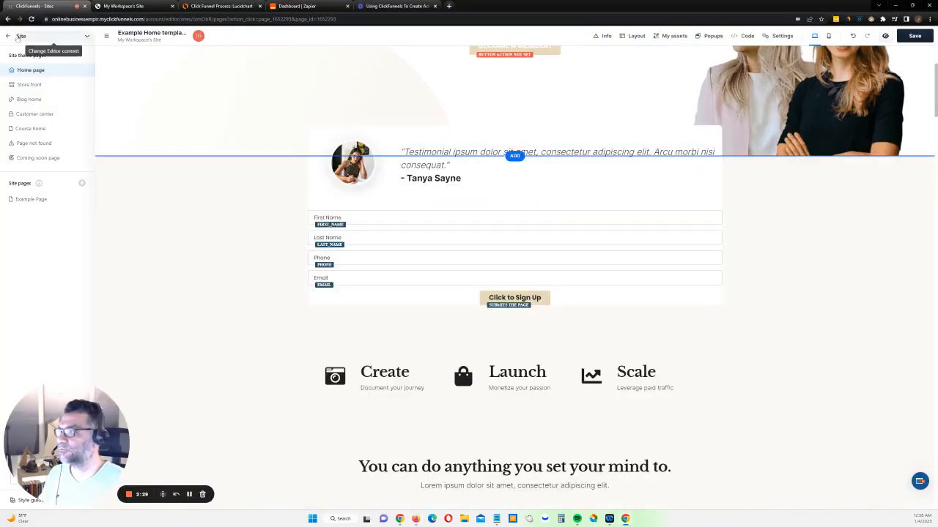
pyautogui.click(16, 36)
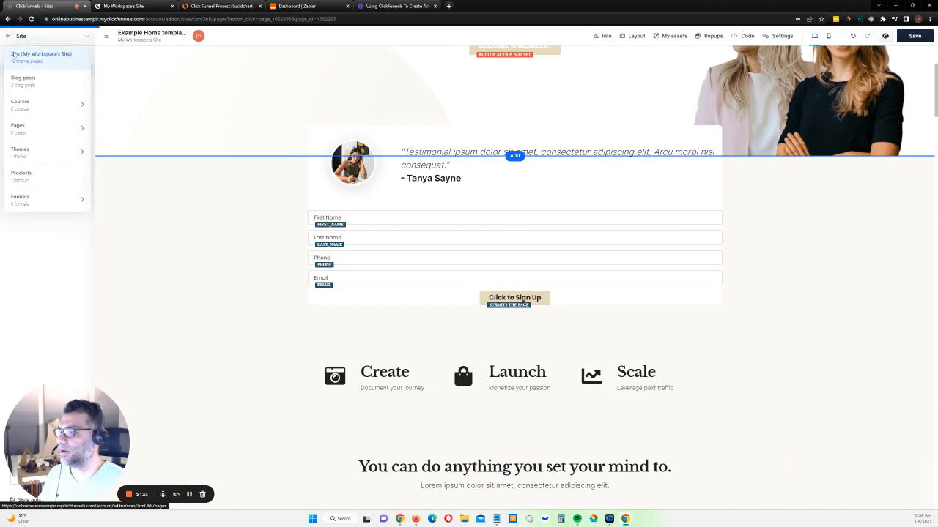
pyautogui.click(41, 64)
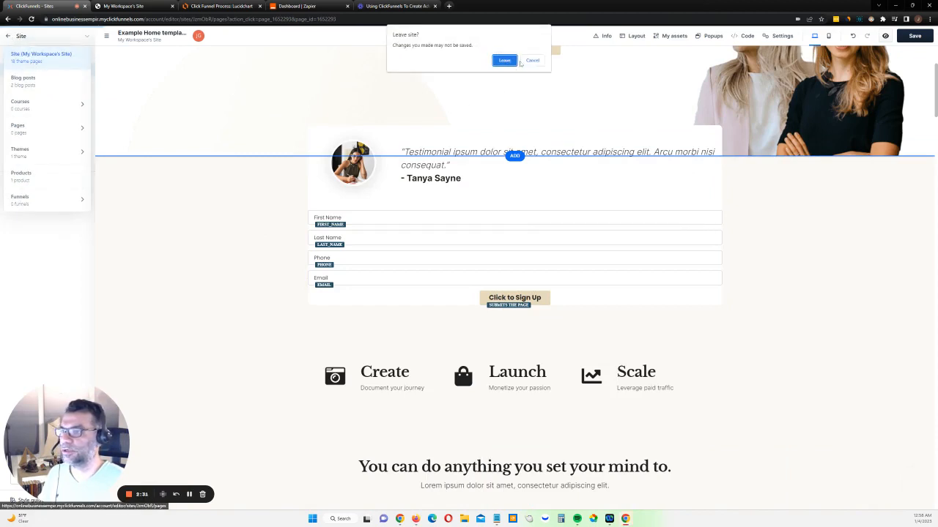
pyautogui.click(532, 61)
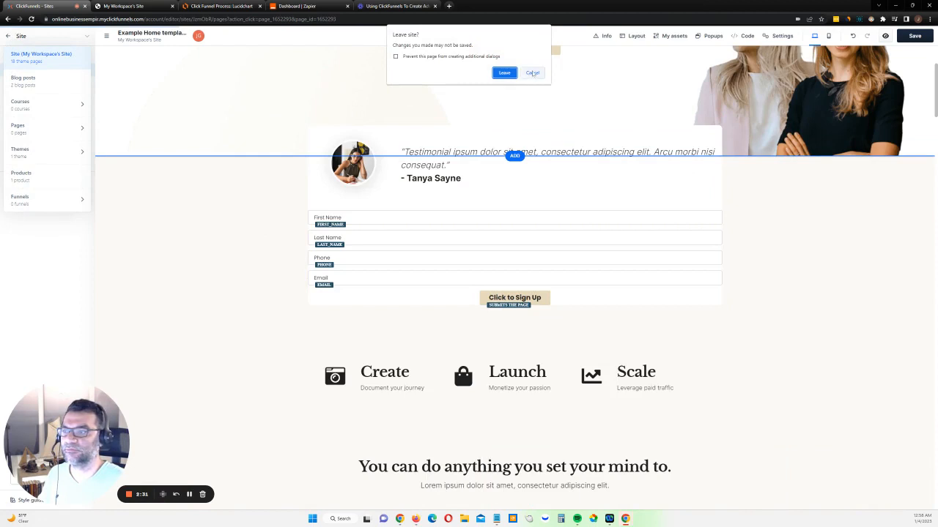
pyautogui.click(533, 72)
# Save the ClickFunnels home page and check the live site for the sign-up form
pyautogui.click(912, 36)
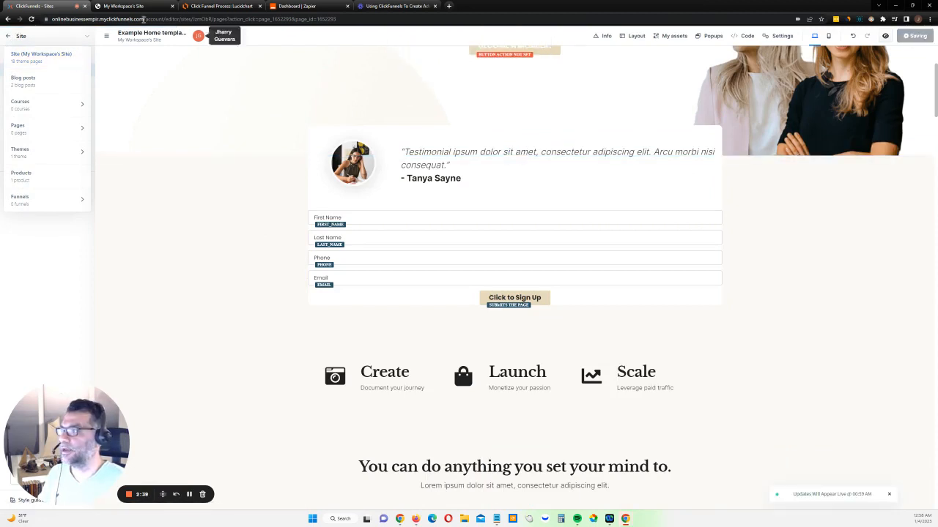
pyautogui.click(138, 7)
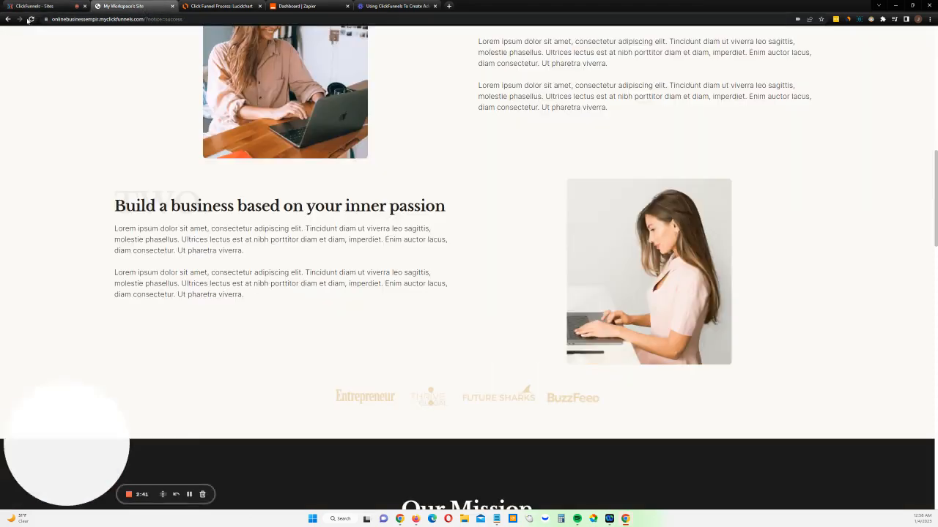
pyautogui.scroll(3, 498, 194)
pyautogui.scroll(8, 498, 195)
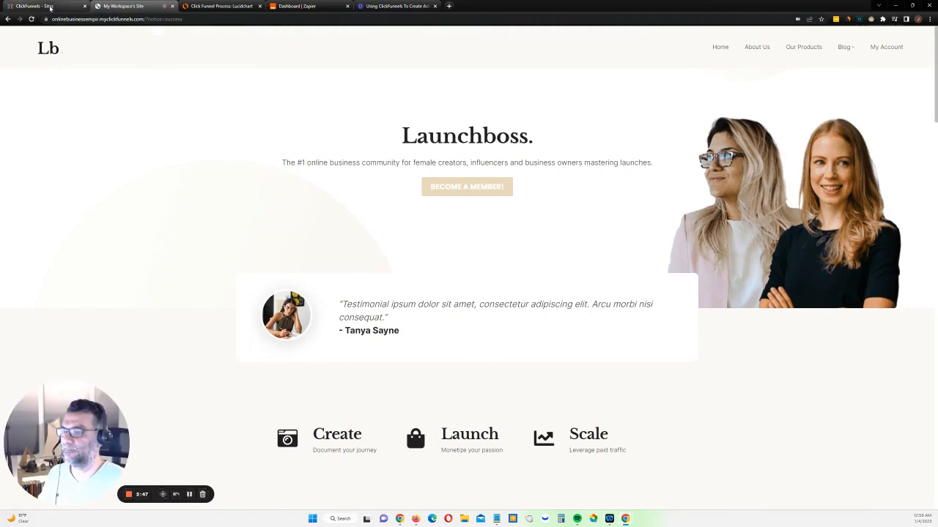
pyautogui.scroll(-3, 430, 279)
pyautogui.scroll(2, 362, 236)
pyautogui.click(40, 6)
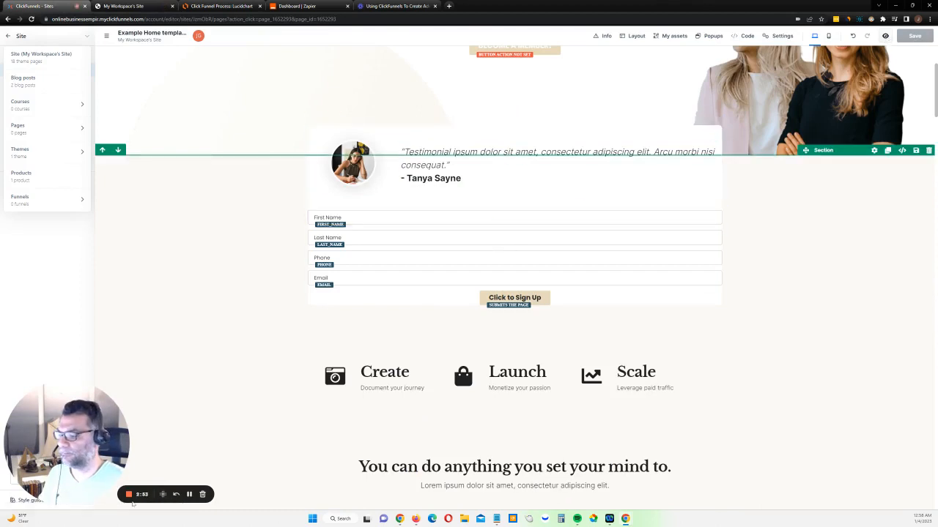
pyautogui.hotkey('ctrl', 'Tab')
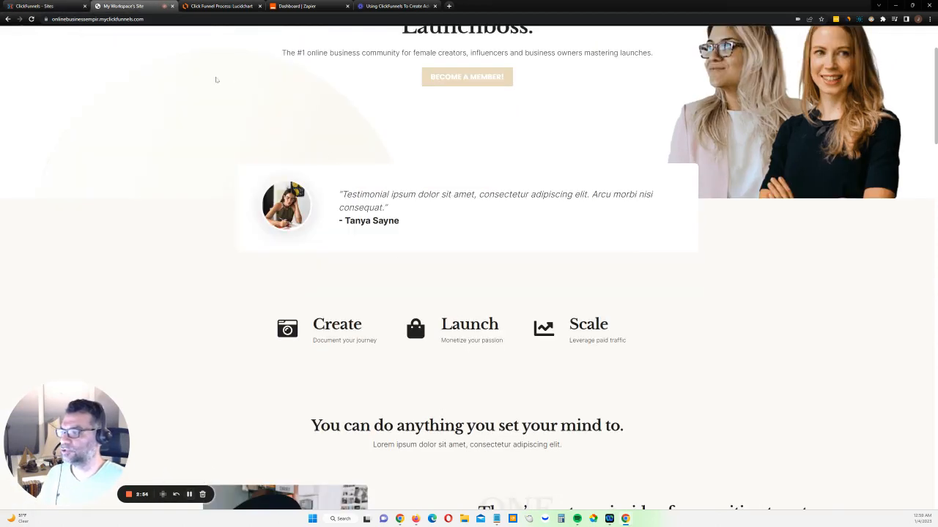
# Preview the home page and fill in the sign-up form's first name, last name, phone and email
pyautogui.click(36, 6)
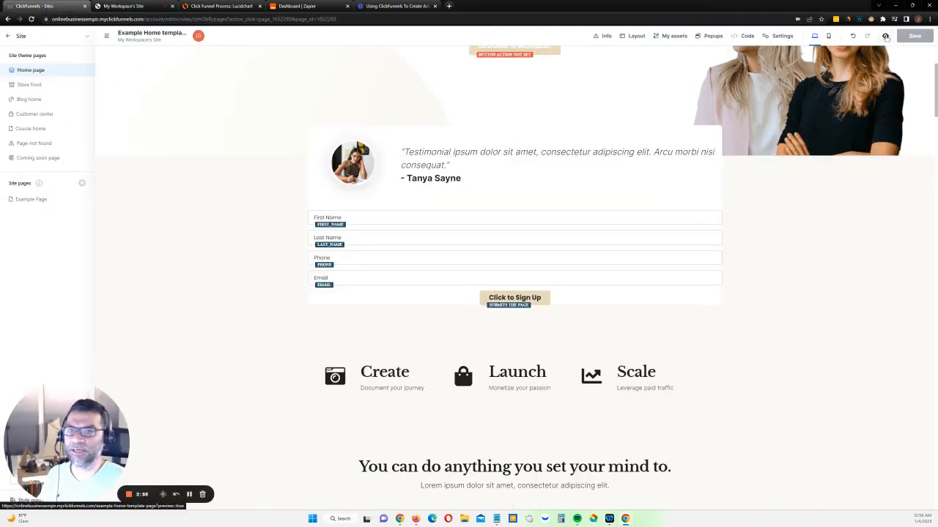
pyautogui.click(885, 35)
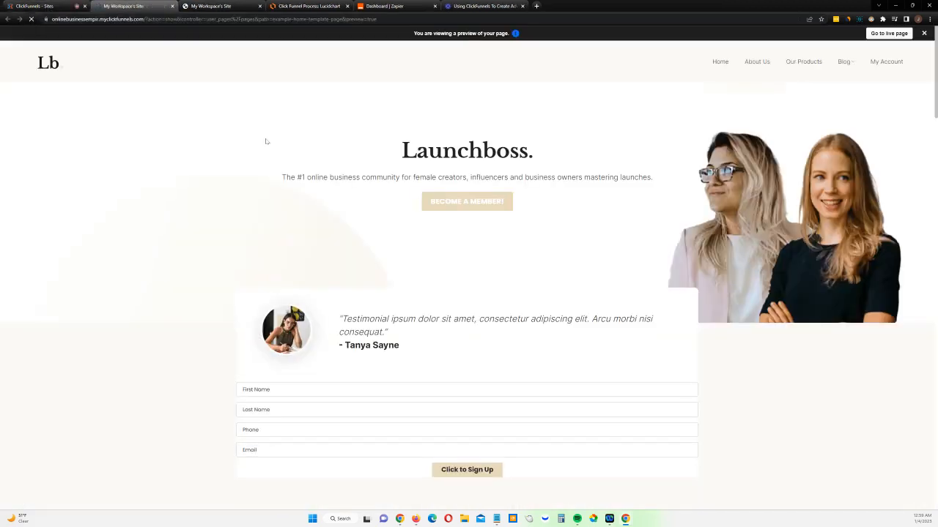
pyautogui.scroll(-3, 499, 254)
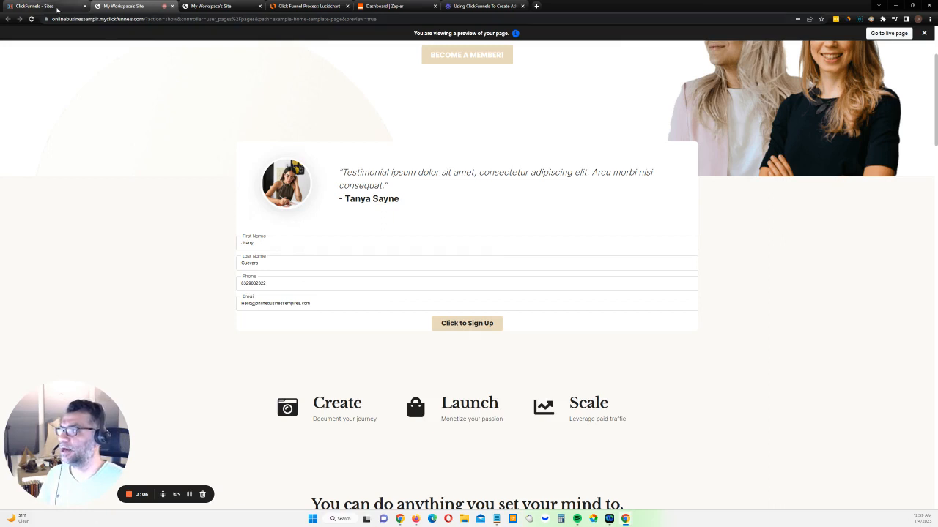
# Return to the site editor, exit it and start a new webhook endpoint in the workspace settings
pyautogui.click(57, 7)
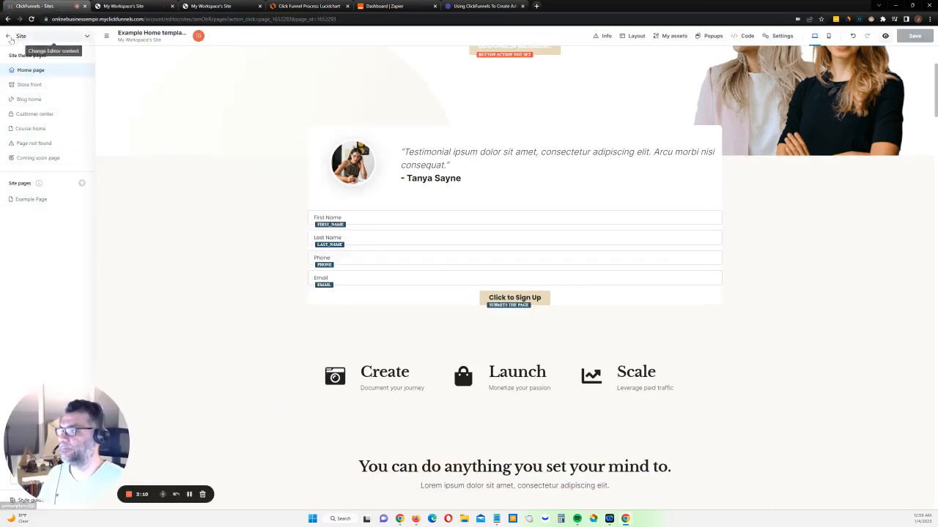
pyautogui.click(7, 36)
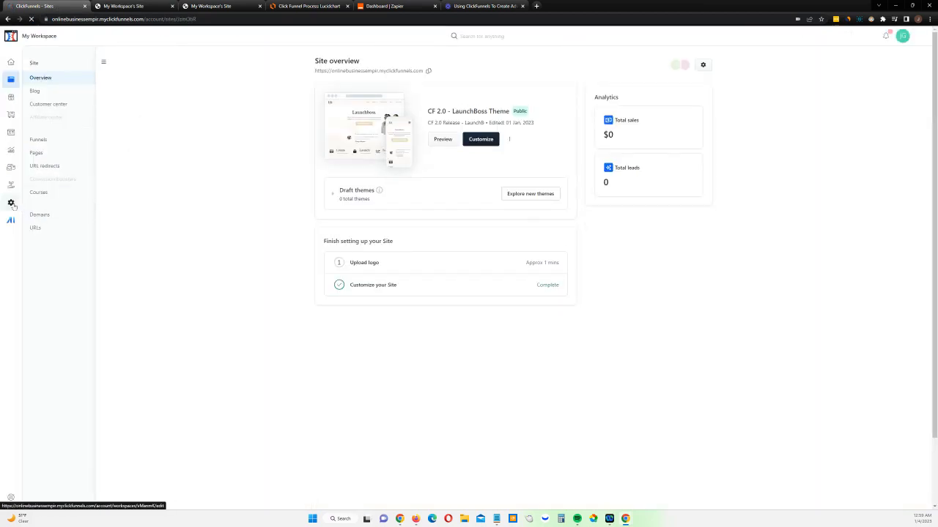
pyautogui.click(11, 203)
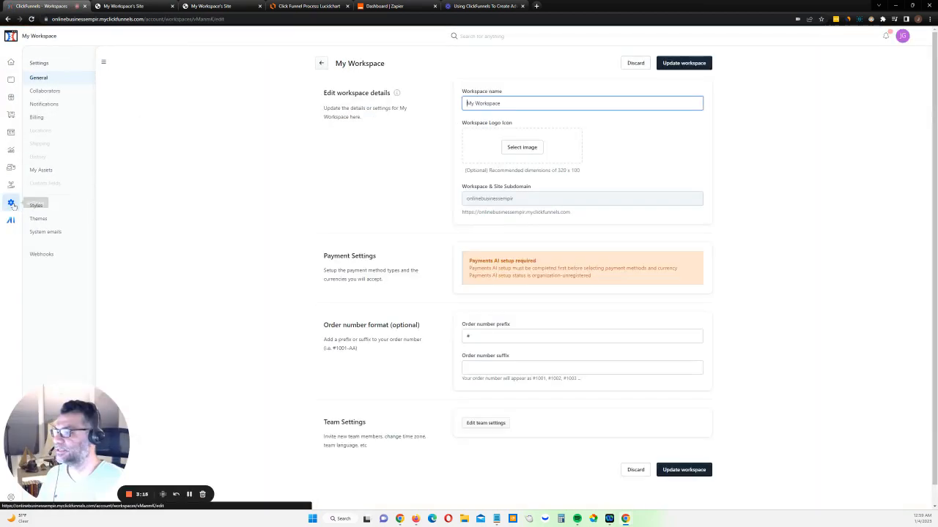
pyautogui.click(42, 254)
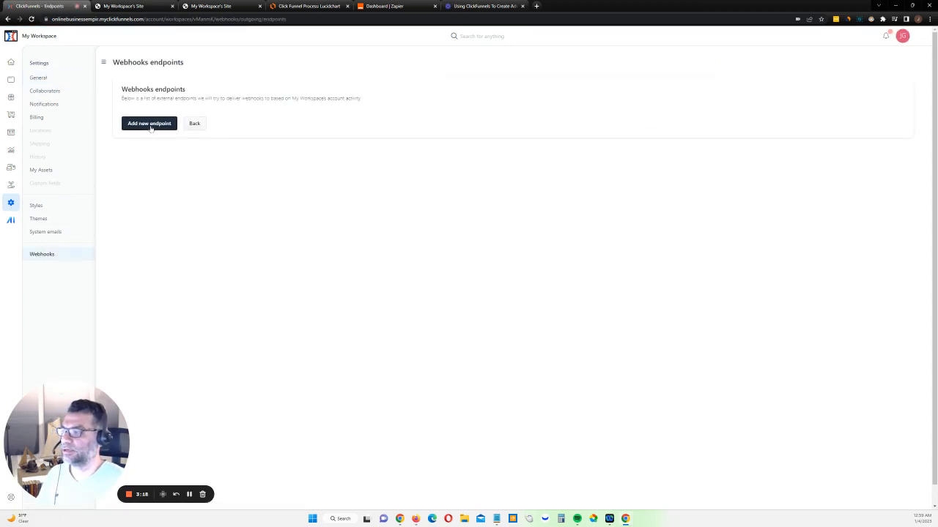
pyautogui.click(150, 124)
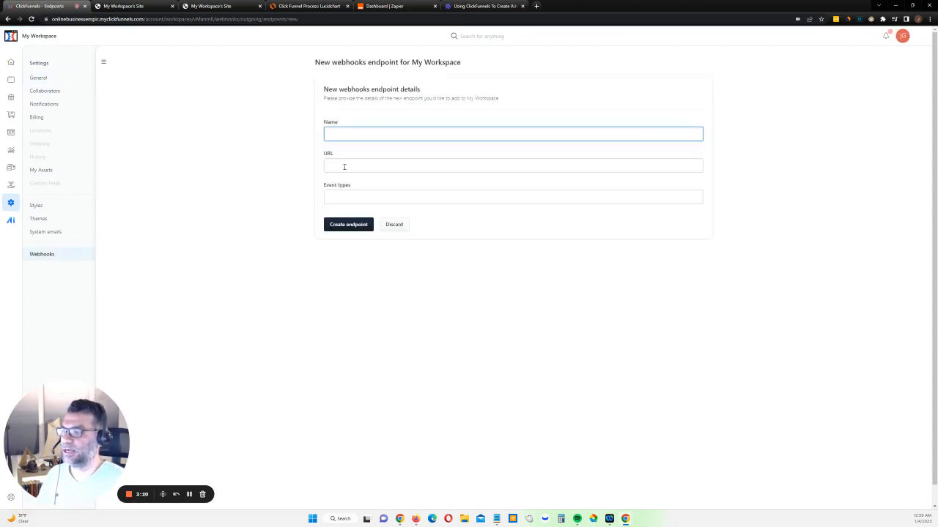
# Paste the Zoho Flow webhook URL containing the API key and name the endpoint "Testing Form Entry"
pyautogui.click(346, 165)
pyautogui.rightClick(347, 165)
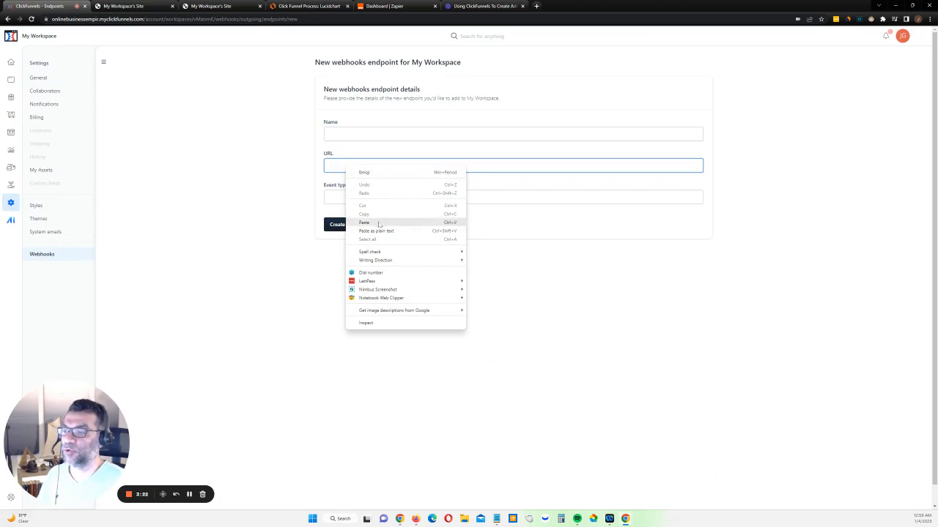
pyautogui.click(379, 221)
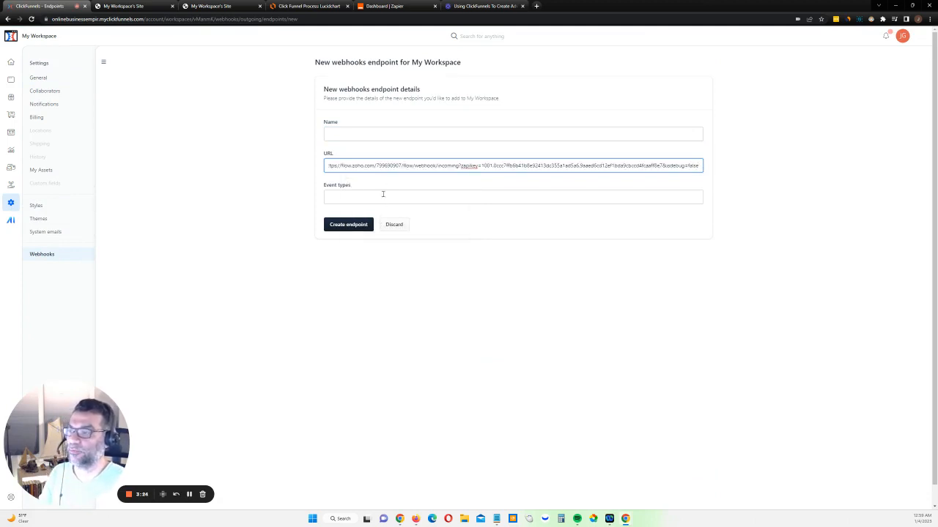
pyautogui.click(377, 136)
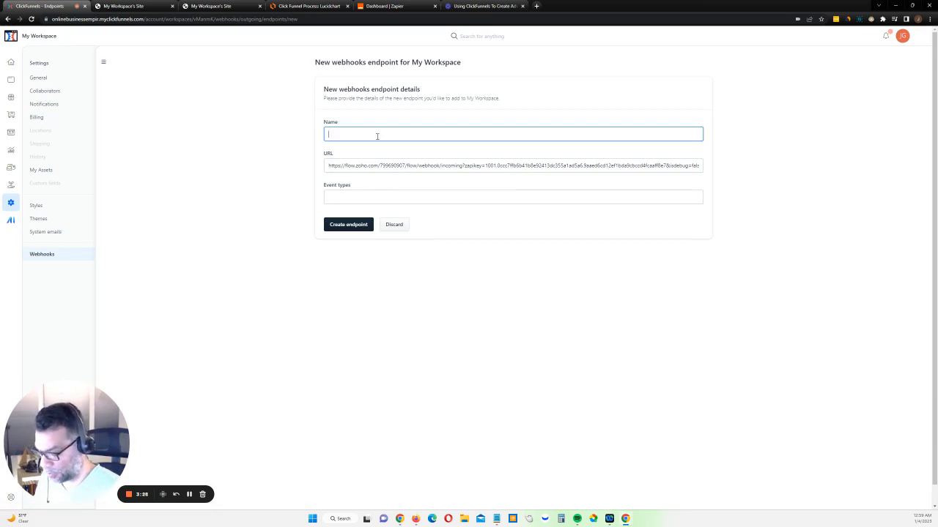
pyautogui.write('Testing Form Entry')
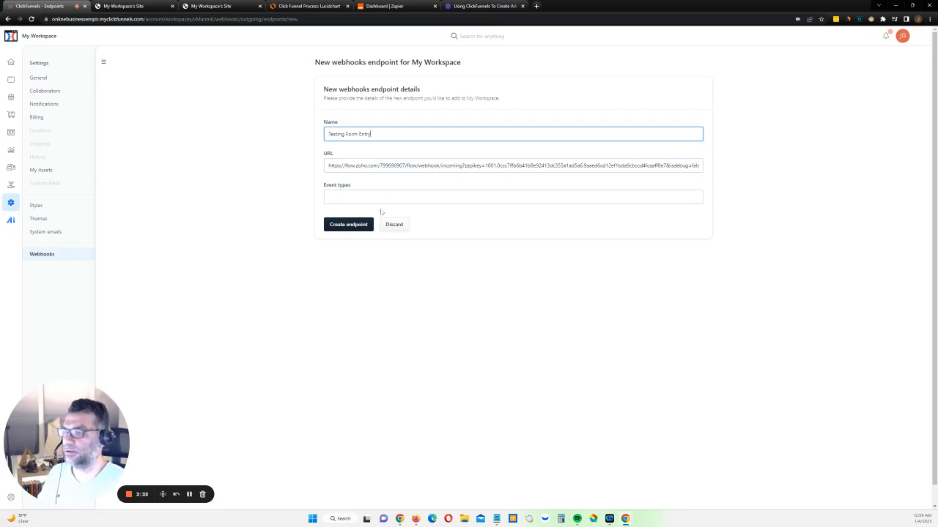
# Set the webhook endpoint's event type to form_submission.created and create the endpoint
pyautogui.click(381, 196)
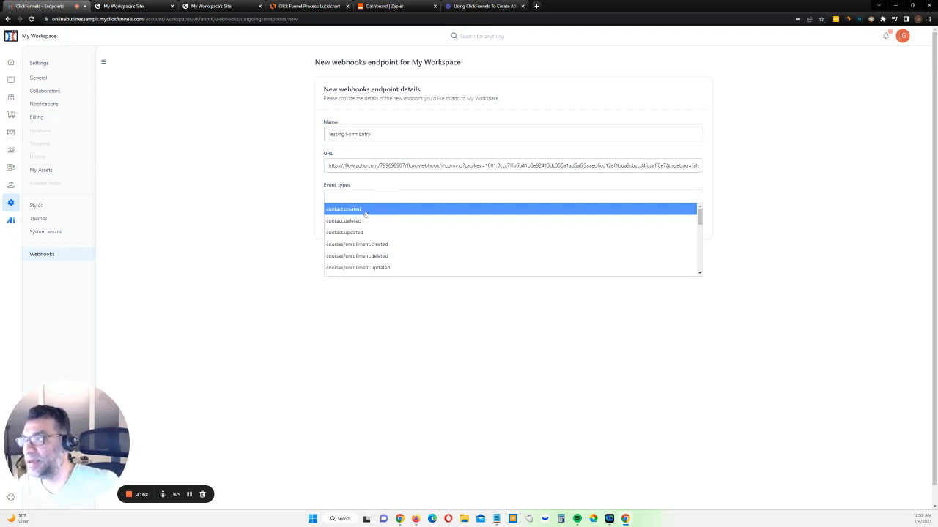
pyautogui.click(308, 6)
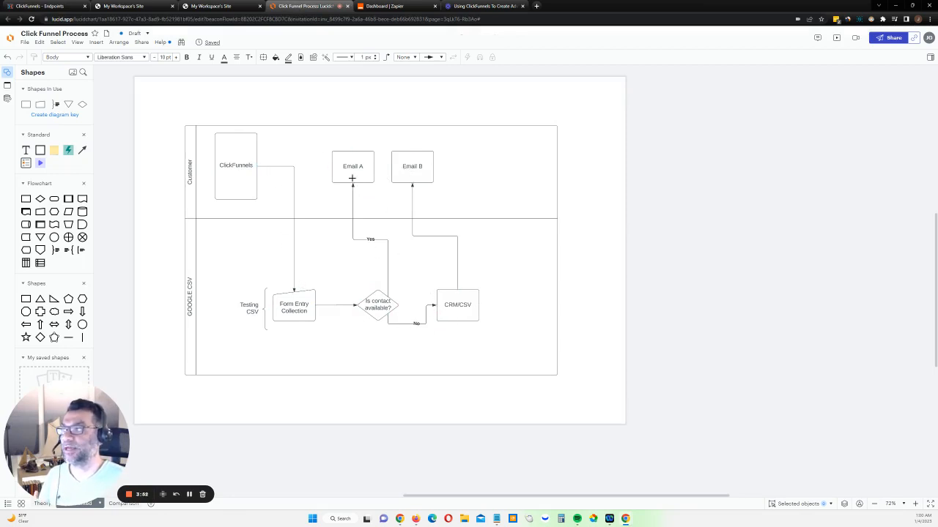
pyautogui.click(54, 7)
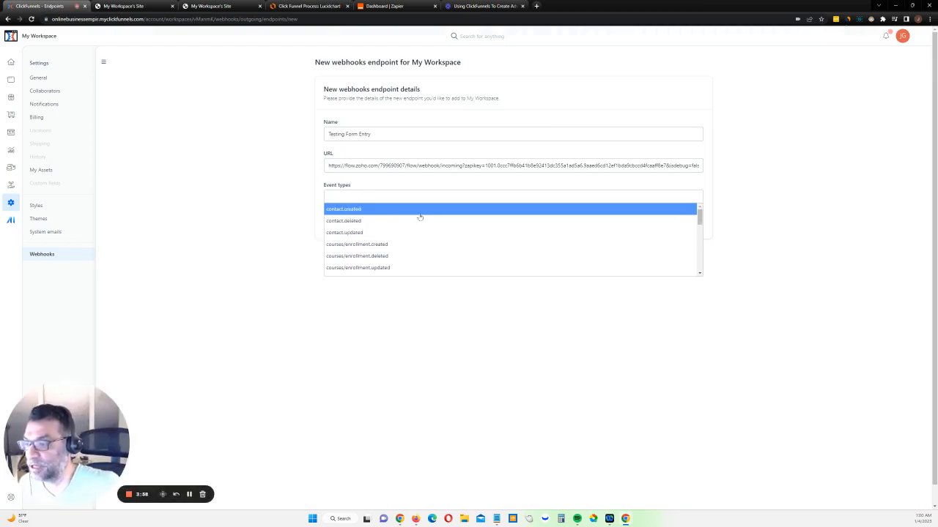
pyautogui.scroll(-4, 420, 218)
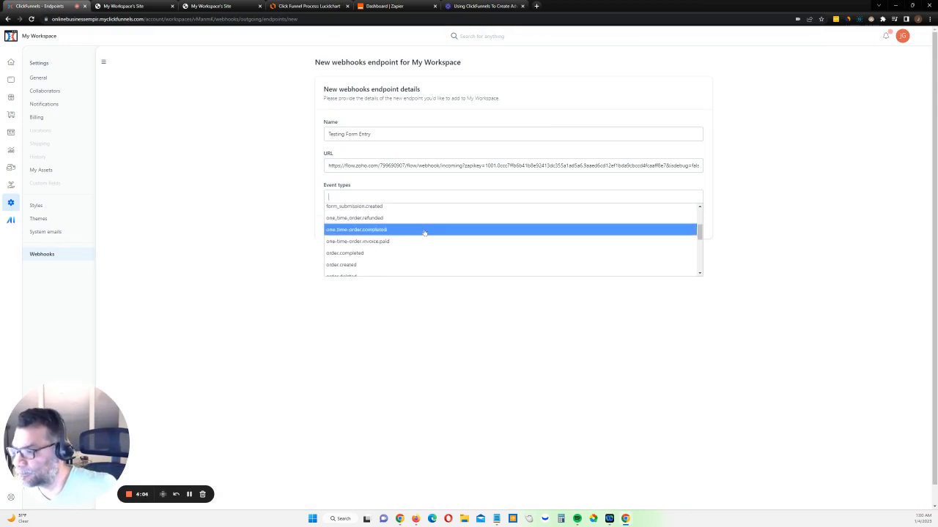
pyautogui.scroll(-3, 425, 233)
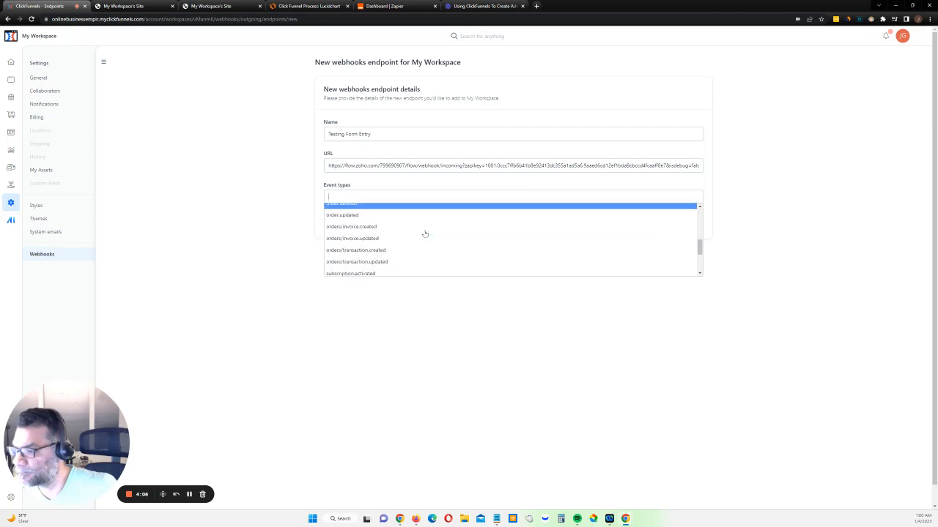
pyautogui.scroll(-6, 425, 233)
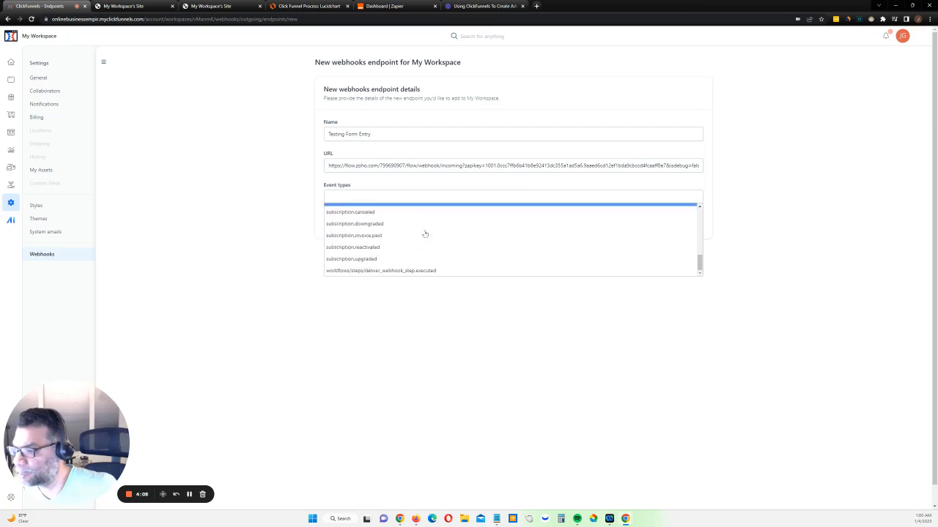
pyautogui.scroll(10, 370, 231)
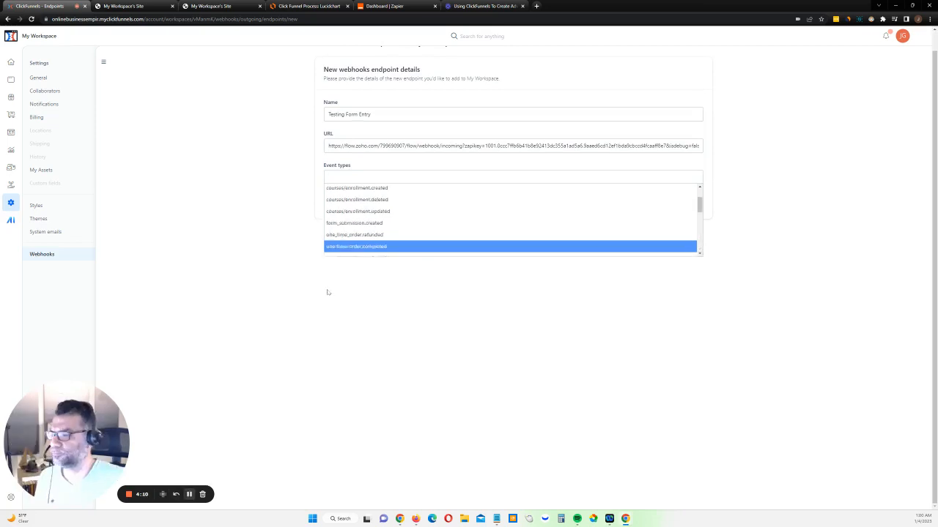
pyautogui.click(369, 225)
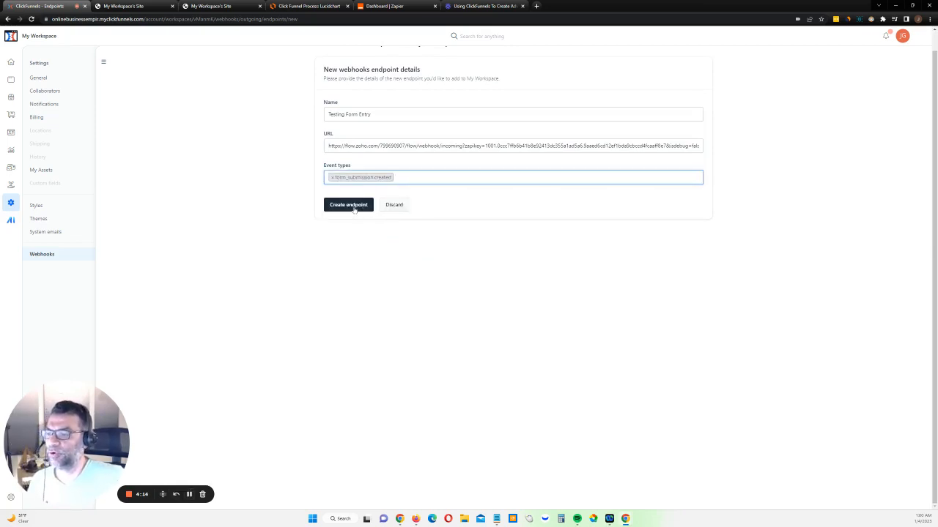
pyautogui.click(350, 206)
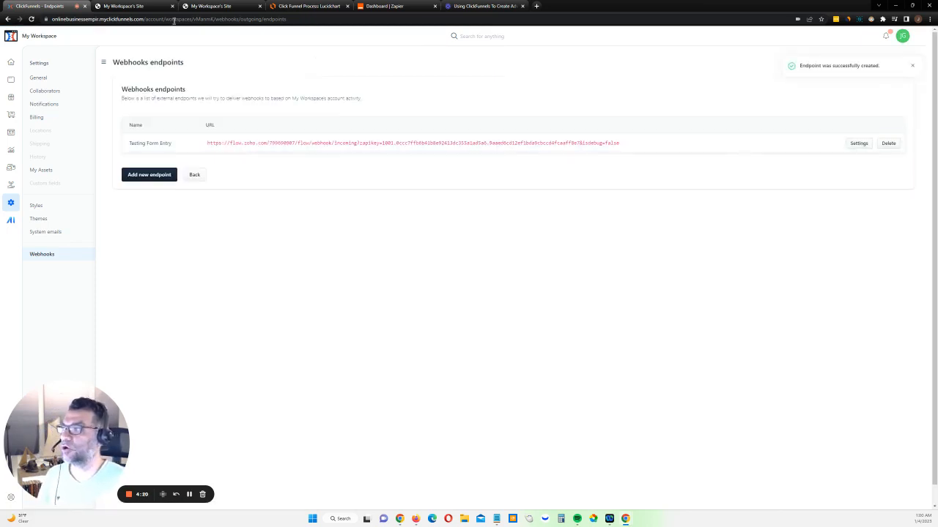
# Go back to the home page preview and submit the completed sign-up form
pyautogui.click(140, 8)
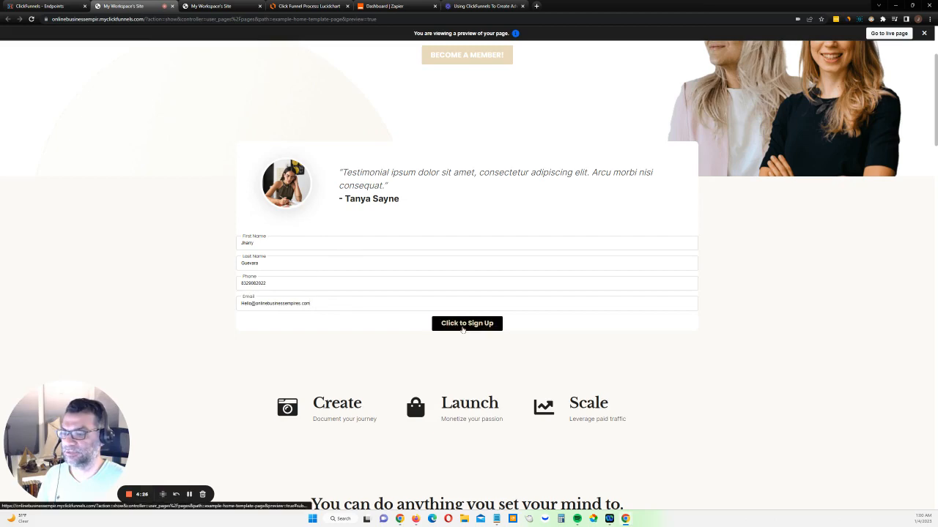
pyautogui.click(463, 327)
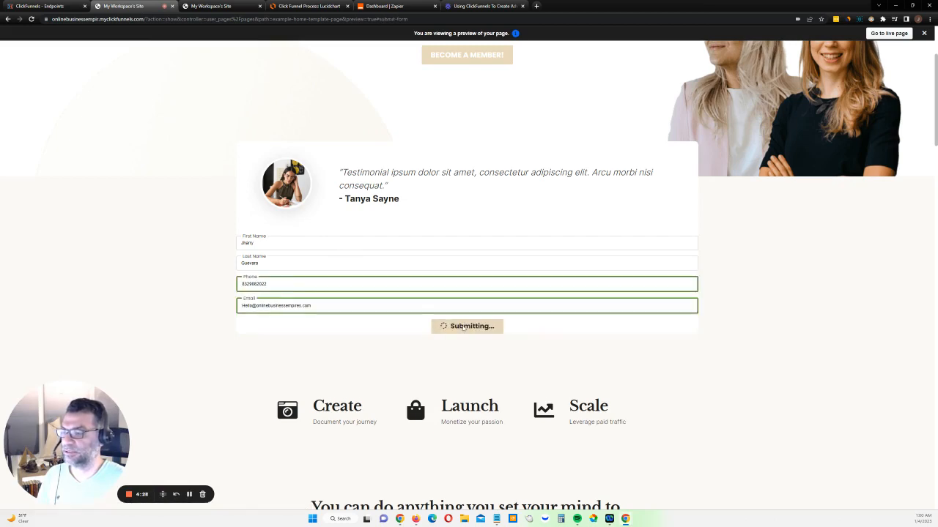
pyautogui.scroll(-4, 453, 280)
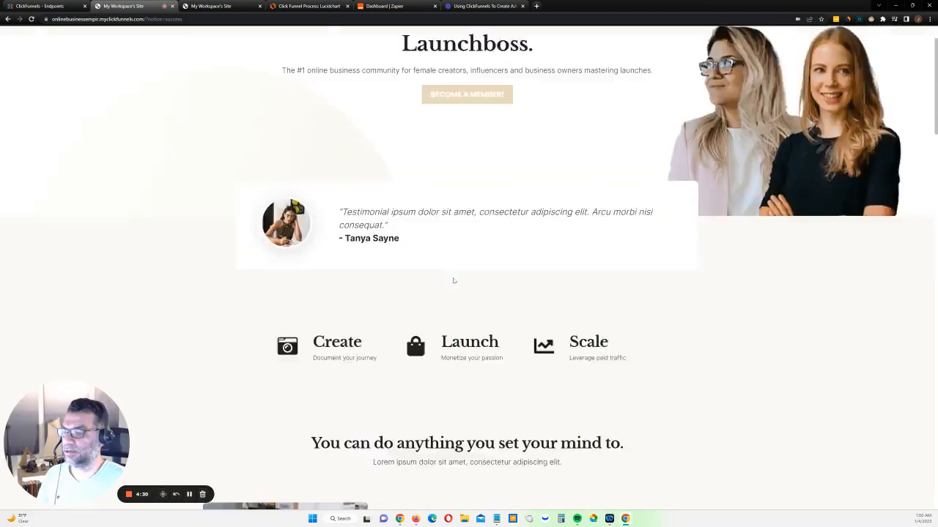
pyautogui.scroll(4, 455, 287)
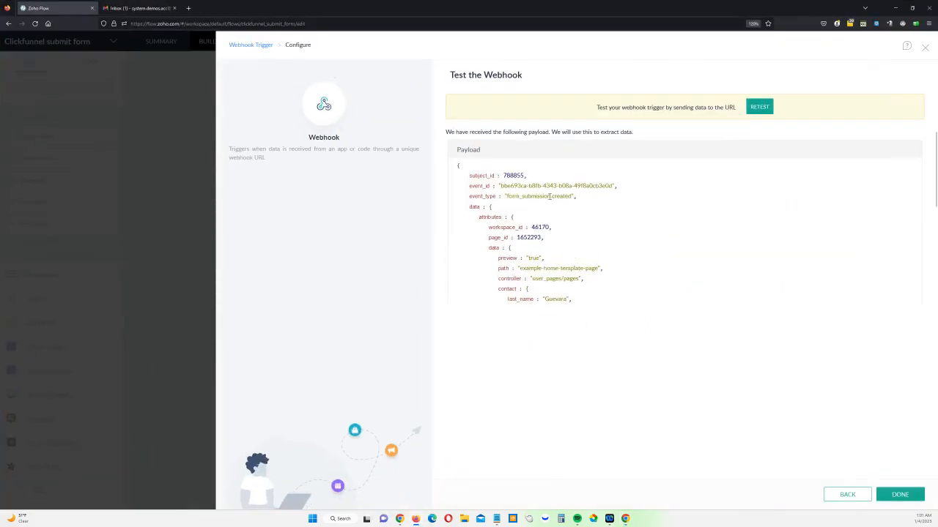
# In Zoho Flow, review the received form submission payload and finish configuring the webhook trigger
pyautogui.scroll(-5, 549, 196)
pyautogui.scroll(3, 567, 217)
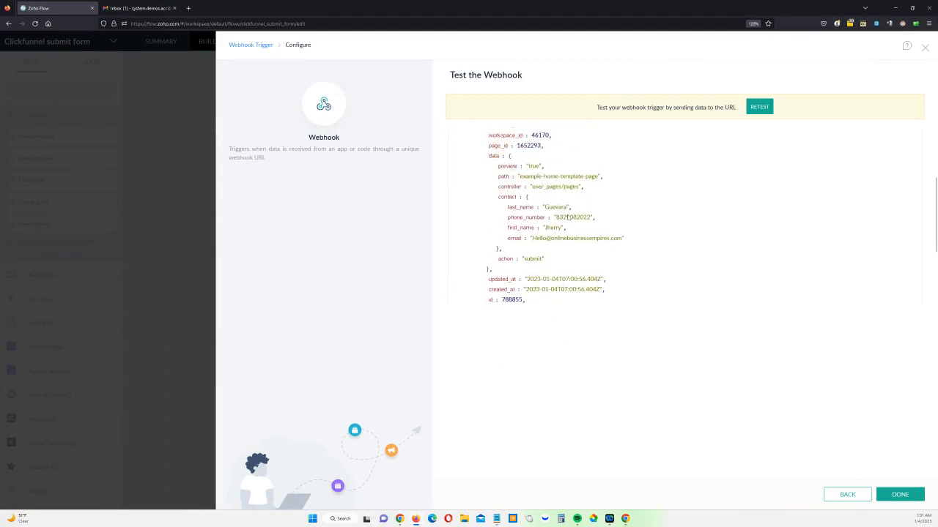
pyautogui.scroll(-3, 543, 167)
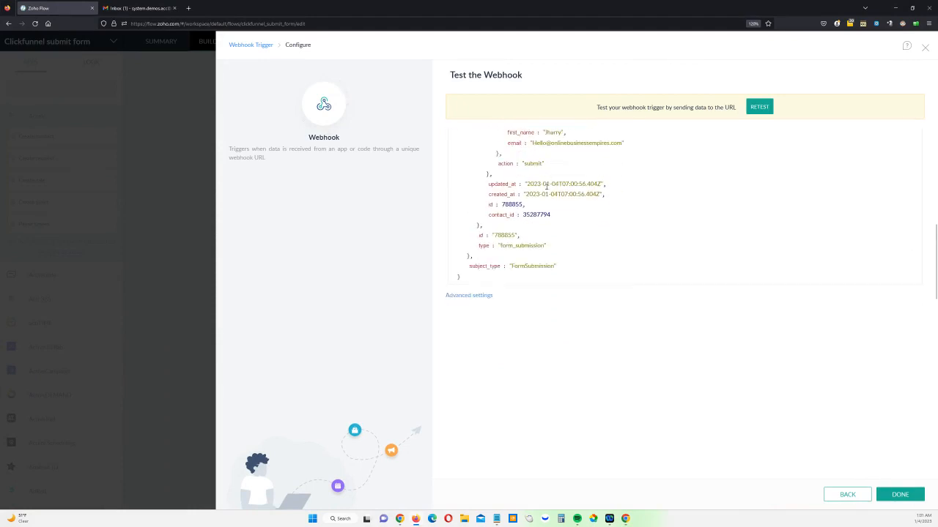
pyautogui.scroll(3, 548, 212)
pyautogui.scroll(5, 548, 212)
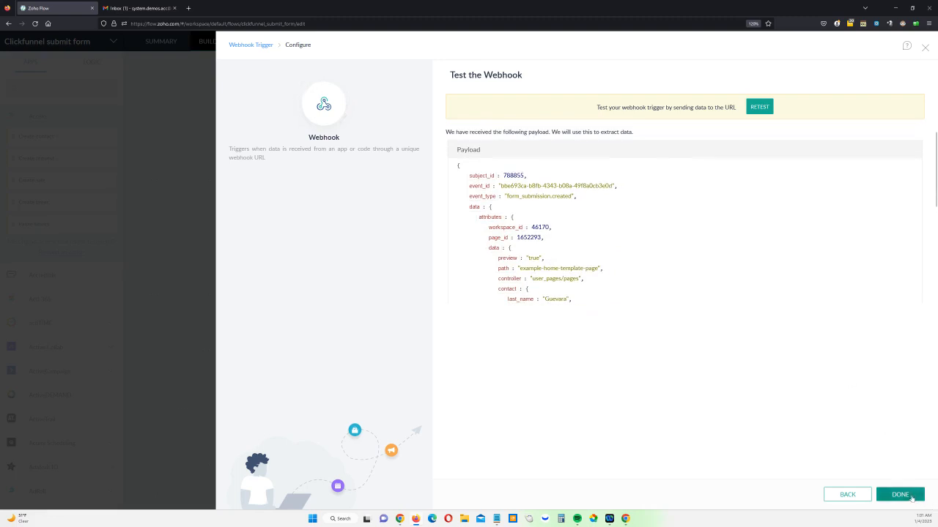
pyautogui.click(911, 498)
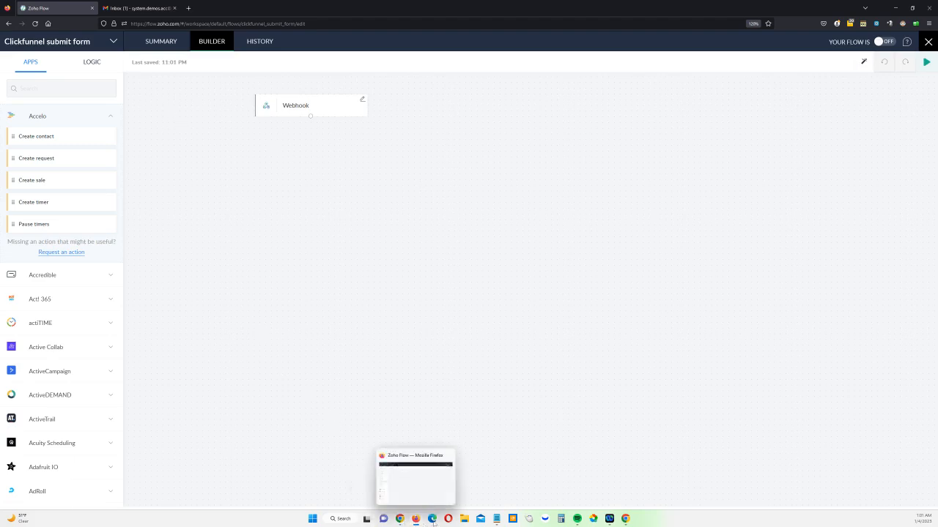
# Return to the ClickFunnels browser window and examine the Click Funnel Process diagram in Lucidchart
pyautogui.moveTo(625, 518)
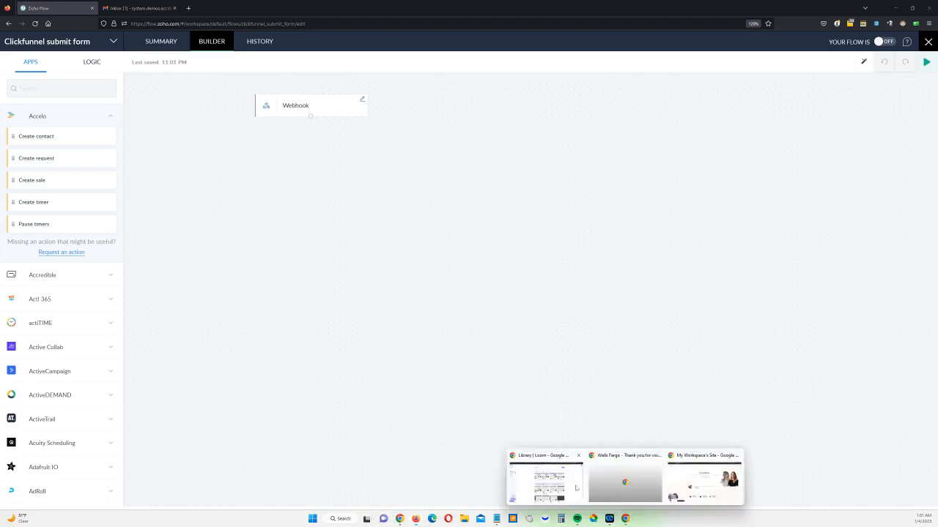
pyautogui.click(598, 484)
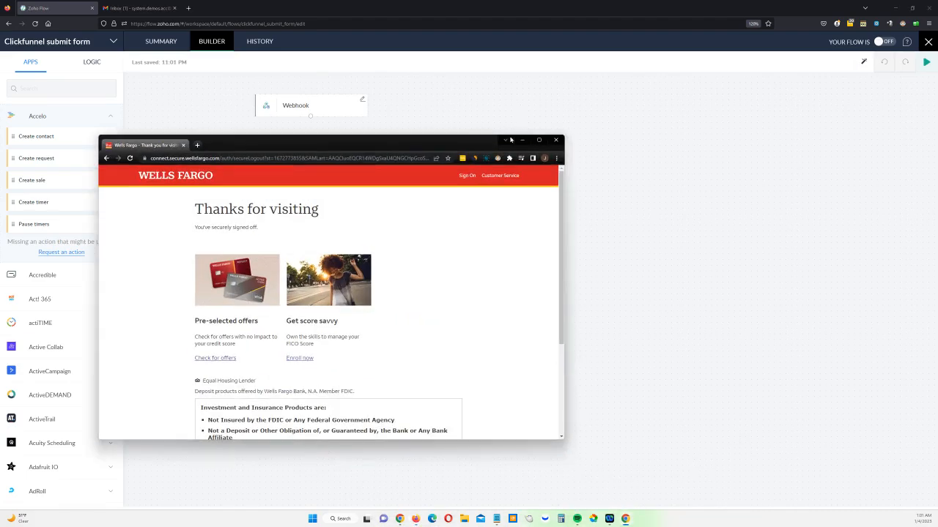
pyautogui.click(521, 139)
pyautogui.moveTo(630, 518)
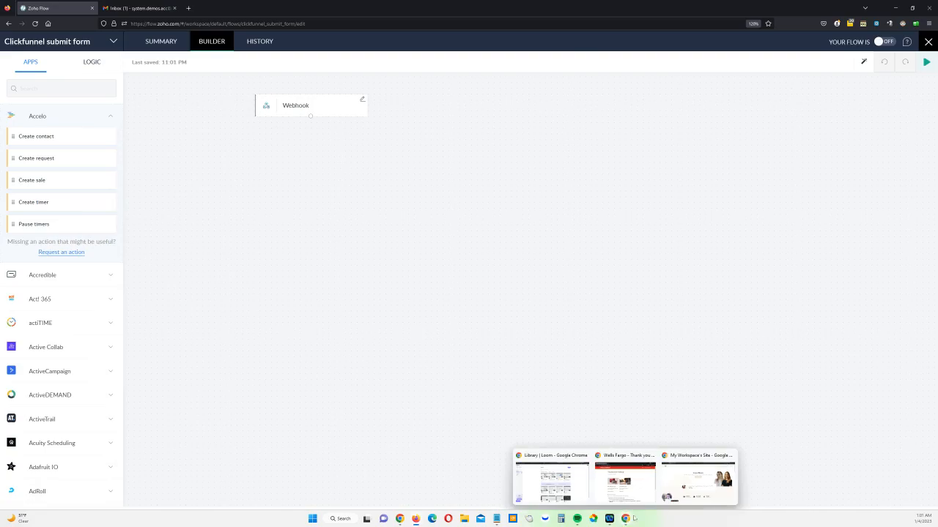
pyautogui.click(698, 479)
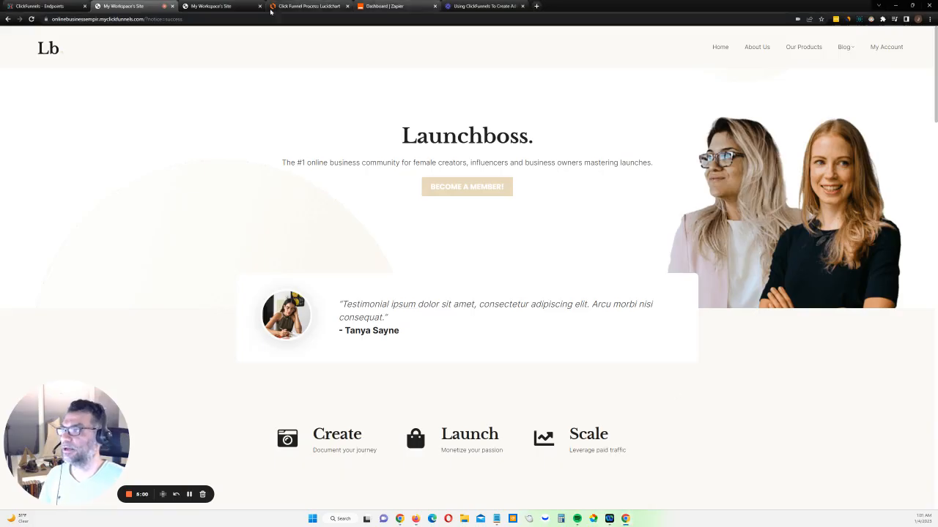
pyautogui.click(220, 6)
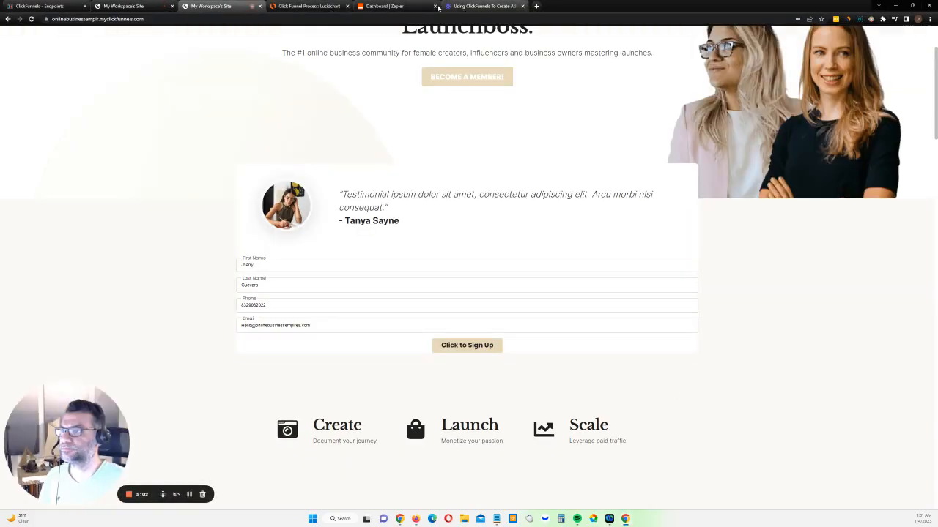
pyautogui.click(308, 6)
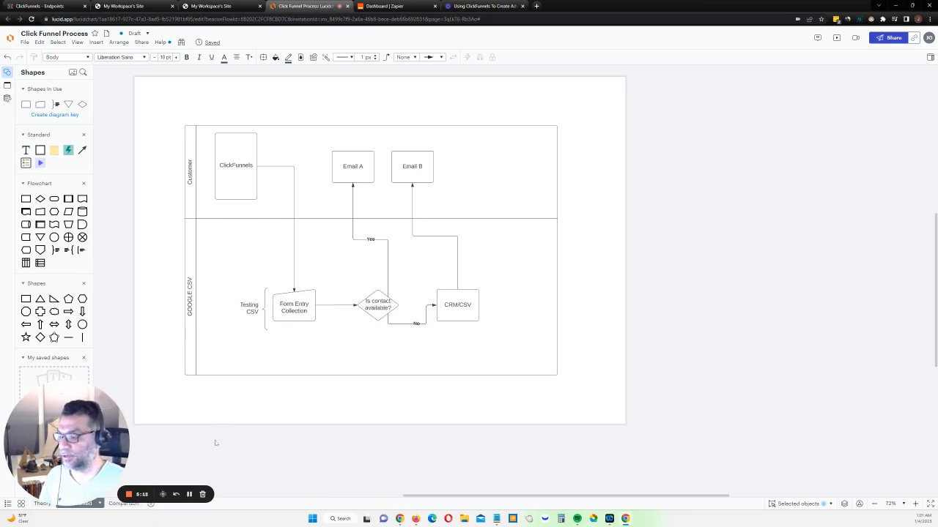
# In Zoho Flow, find the Google Sheets actions and add "Create row - New version" below the webhook trigger
pyautogui.click(416, 519)
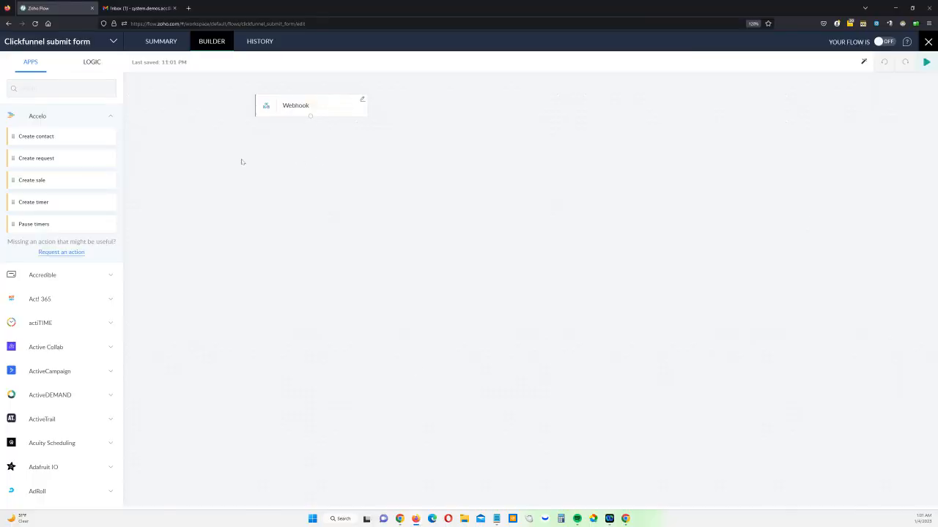
pyautogui.click(61, 85)
pyautogui.write('google')
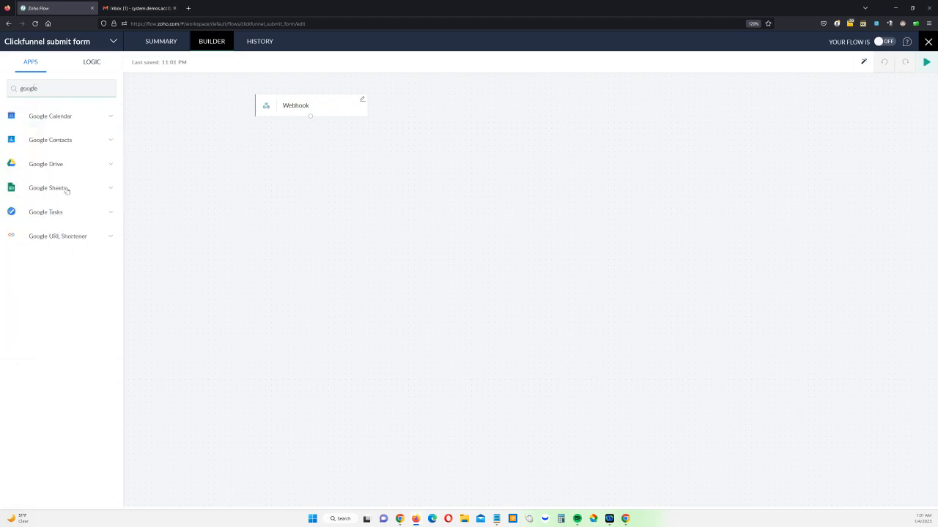
pyautogui.click(66, 189)
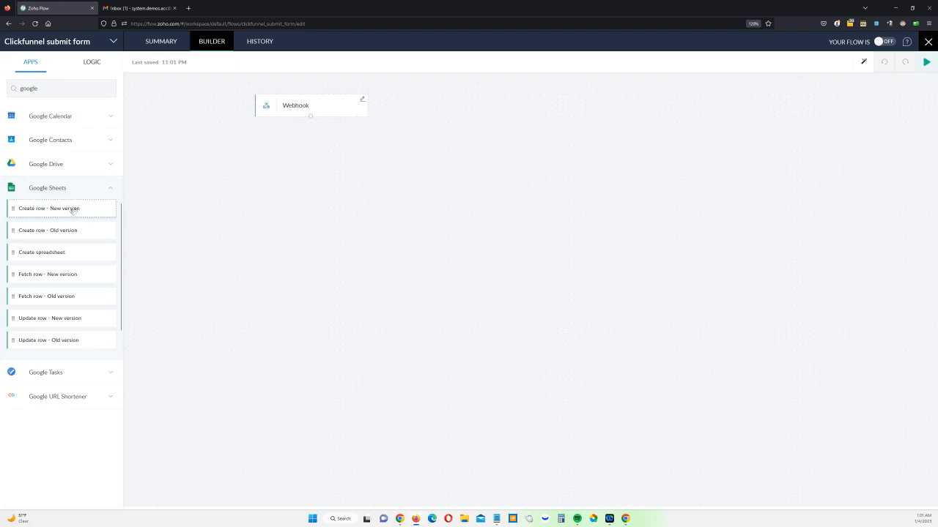
pyautogui.moveTo(73, 210); pyautogui.dragTo(362, 200)
# Create a Google Sheets connection named "Google" for all triggers and actions, authorizing Zoho Flow's access with a Google account
pyautogui.click(432, 184)
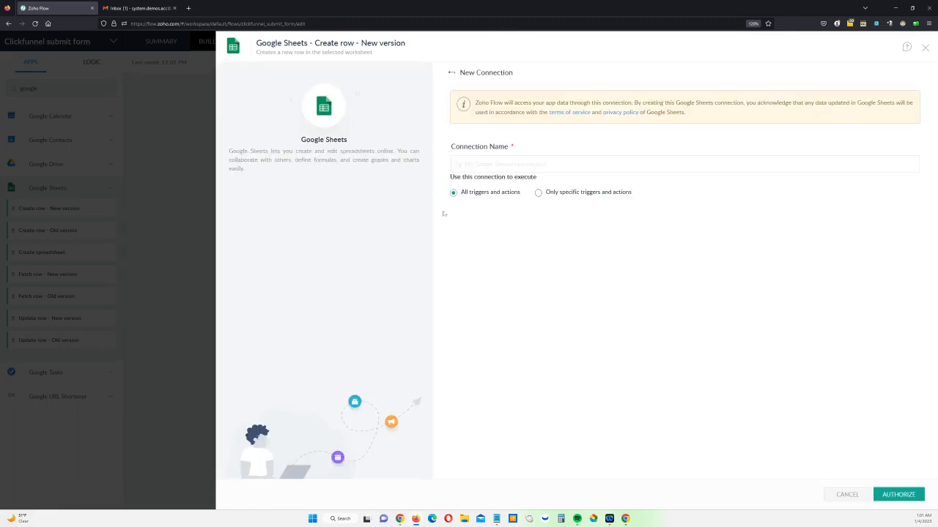
pyautogui.click(497, 167)
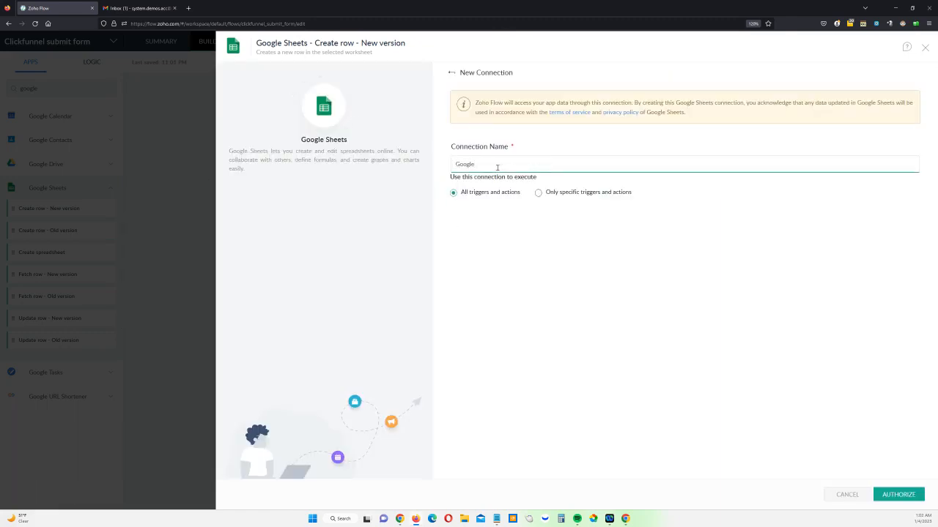
pyautogui.click(898, 494)
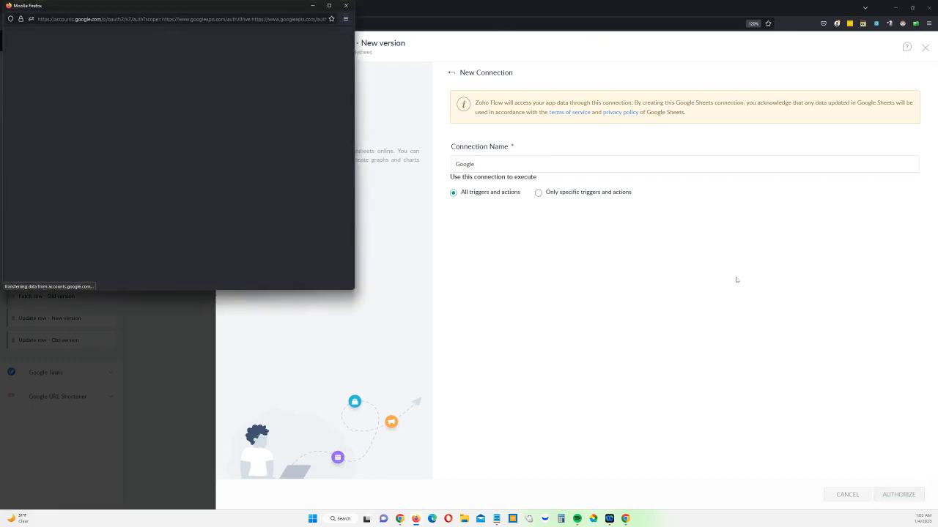
pyautogui.click(205, 180)
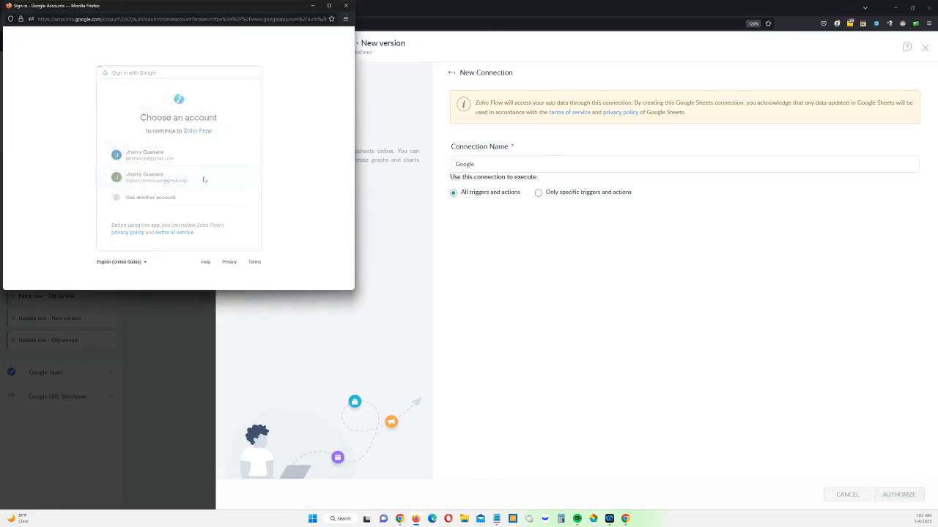
pyautogui.scroll(-3, 199, 180)
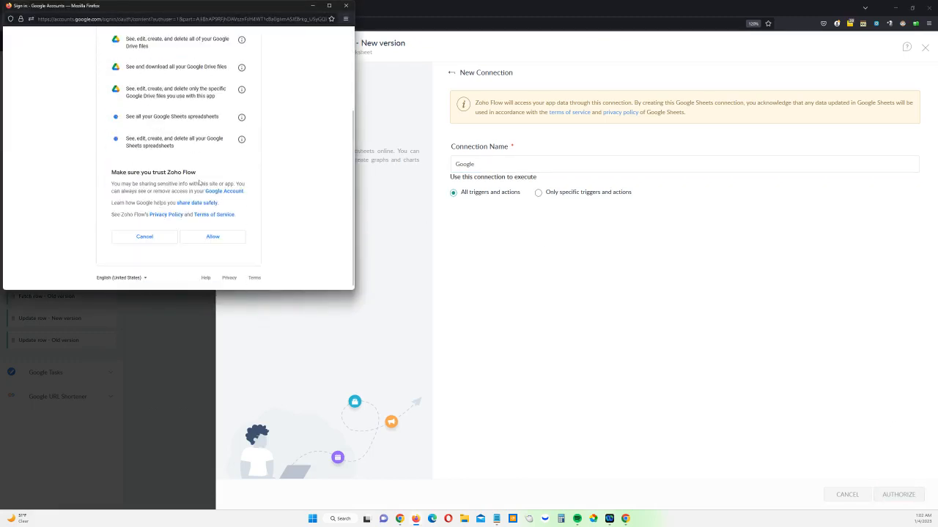
pyautogui.click(209, 239)
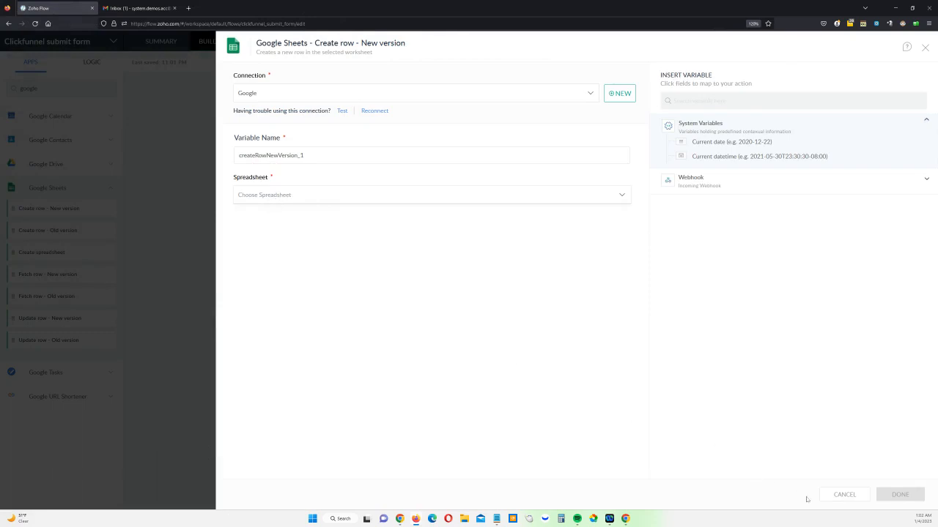
# Open google.com in a new browser tab and switch to the Click Funnel Process diagram in Lucidchart
pyautogui.click(925, 48)
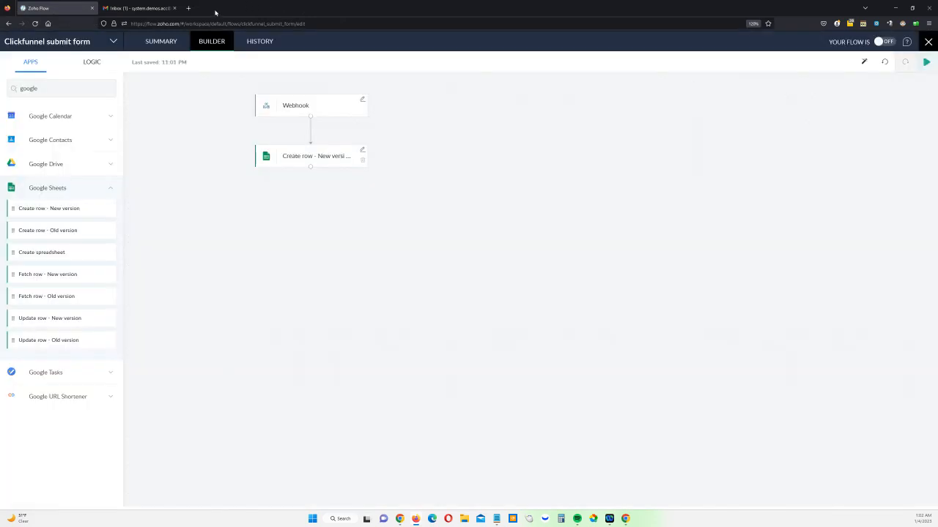
pyautogui.click(188, 8)
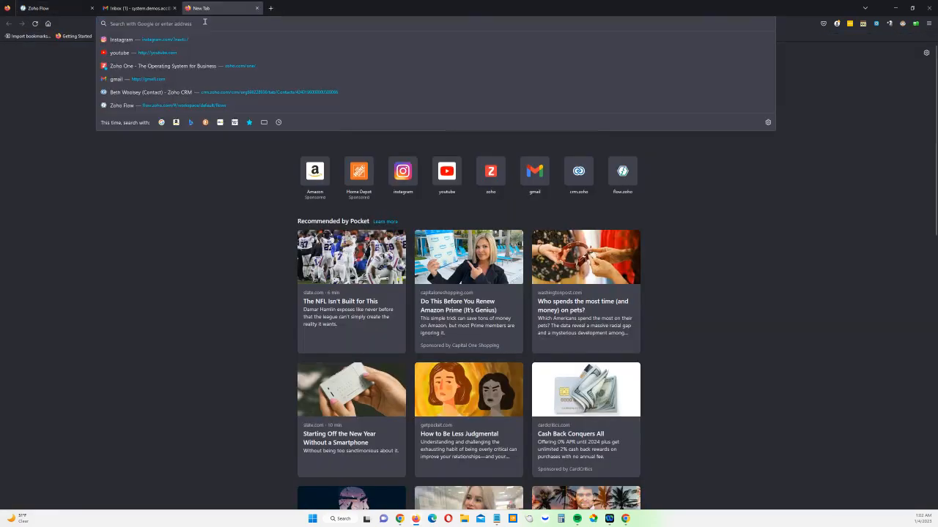
pyautogui.write('google.com')
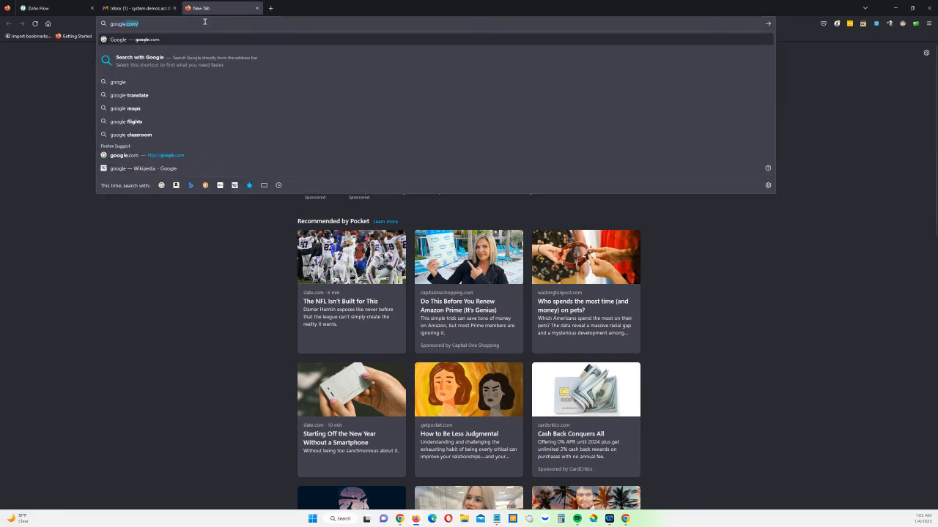
pyautogui.press('Return')
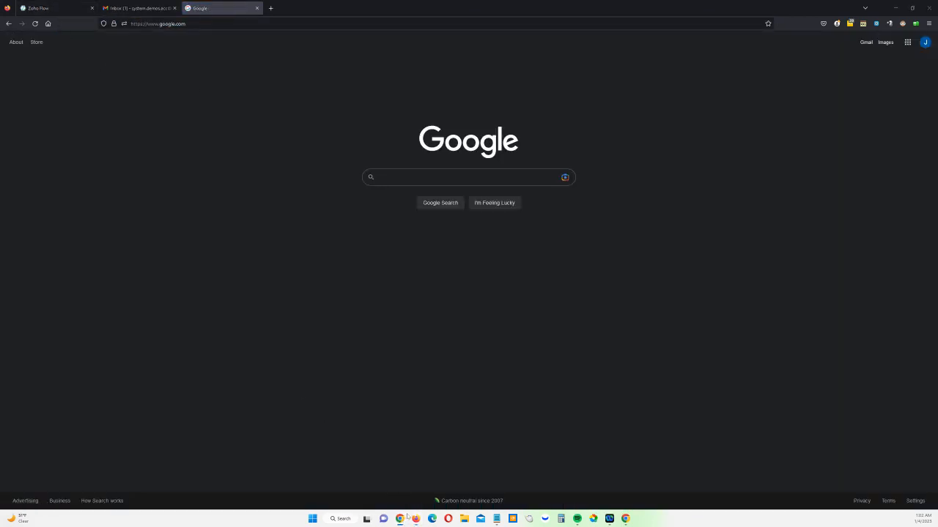
pyautogui.moveTo(625, 519)
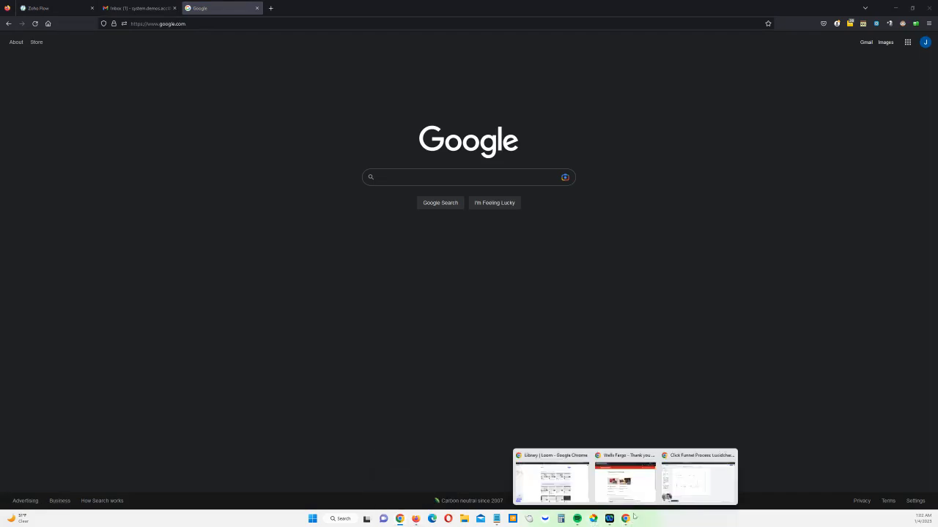
pyautogui.click(675, 486)
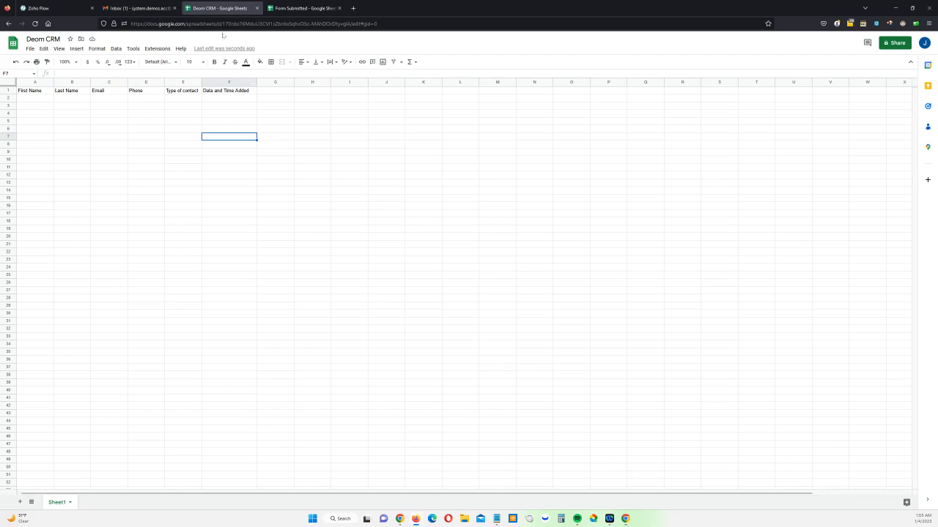
# In Google Sheets, correct the misspelled CRM spreadsheet title to "Demo CRM"
pyautogui.click(44, 39)
pyautogui.press('BackSpace')
pyautogui.press('BackSpace')
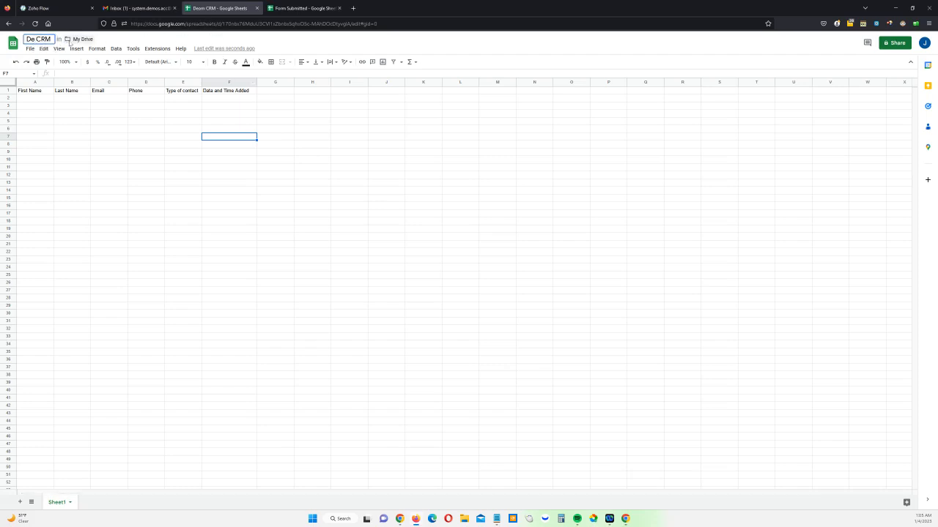
pyautogui.write('mo')
pyautogui.press('Return')
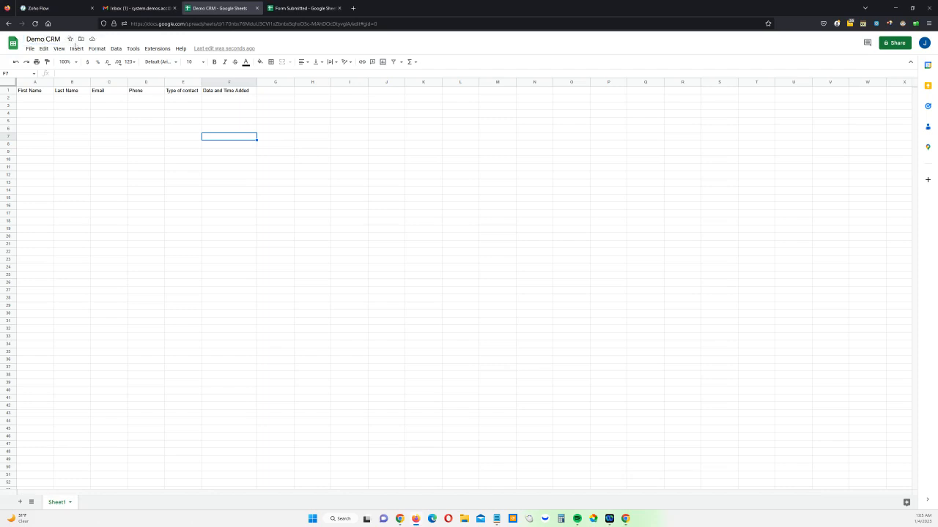
# In the Form Submitted spreadsheet, add a "Date" column header in cell E1 after Phone
pyautogui.click(287, 8)
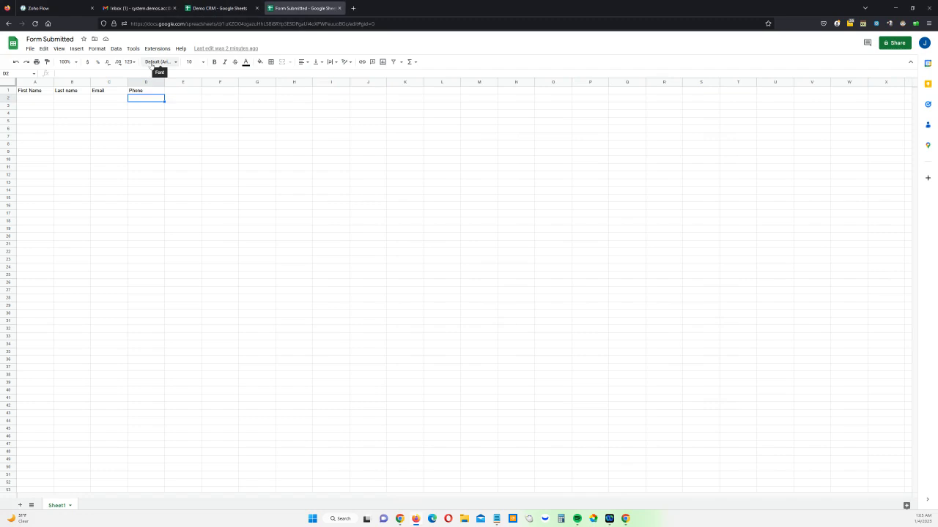
pyautogui.click(180, 90)
pyautogui.press('Return')
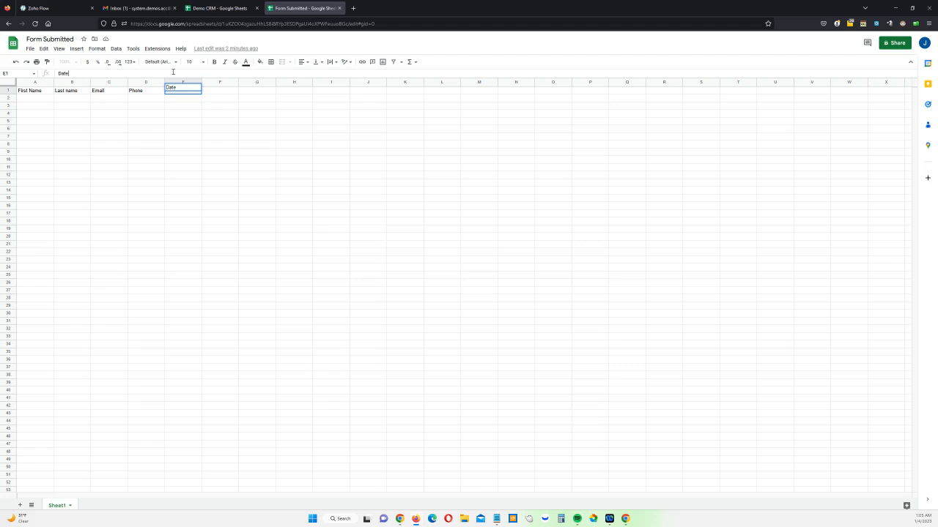
pyautogui.write('Date')
pyautogui.click(213, 114)
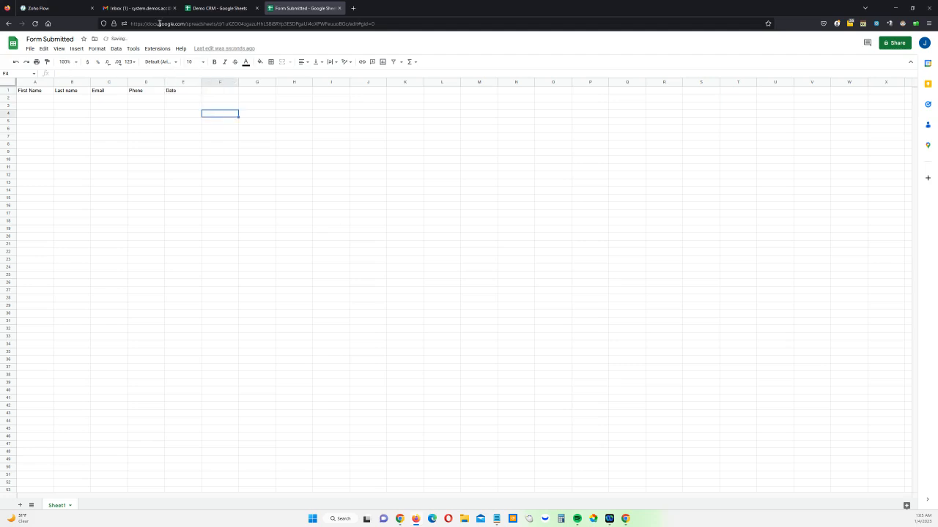
# Return to Zoho Flow and open the settings of the "Create row - New version" action
pyautogui.click(52, 8)
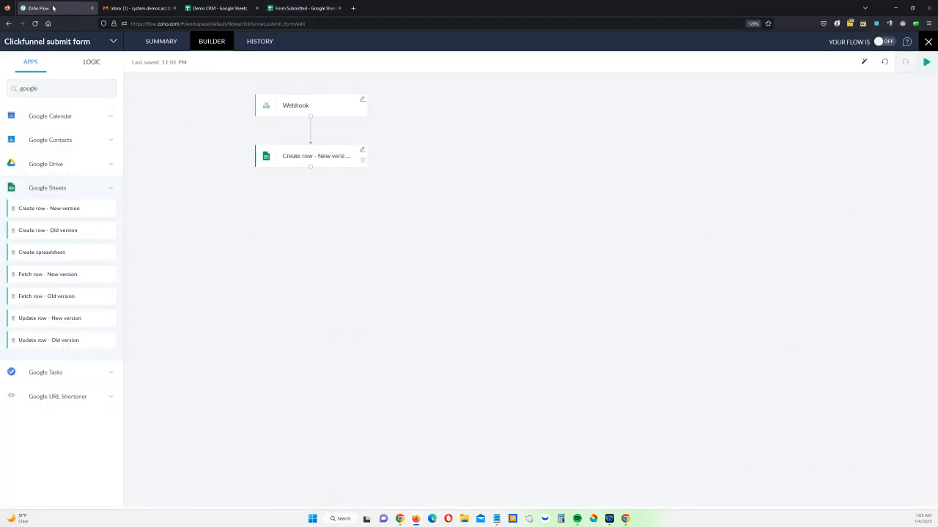
pyautogui.click(361, 150)
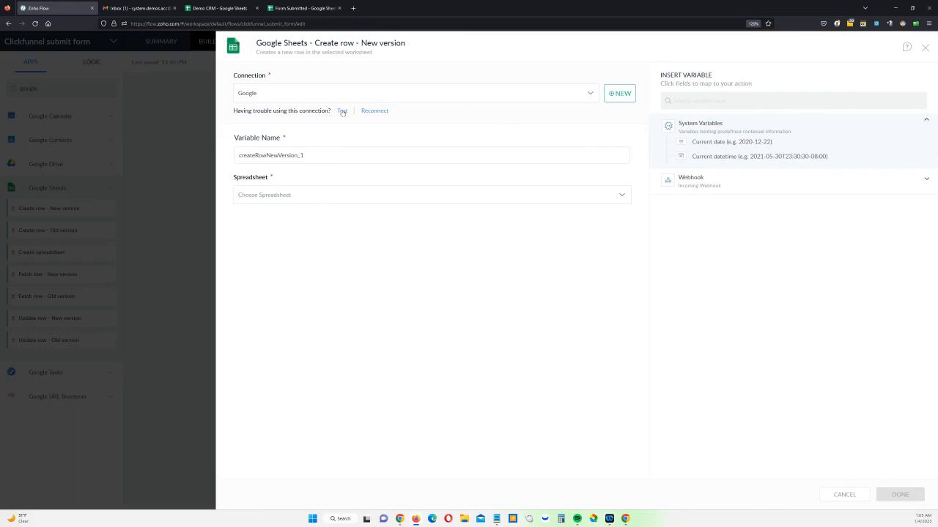
# Reconnect the Google connection for all triggers and actions, allowing Zoho Flow access to the second listed Google account
pyautogui.click(370, 111)
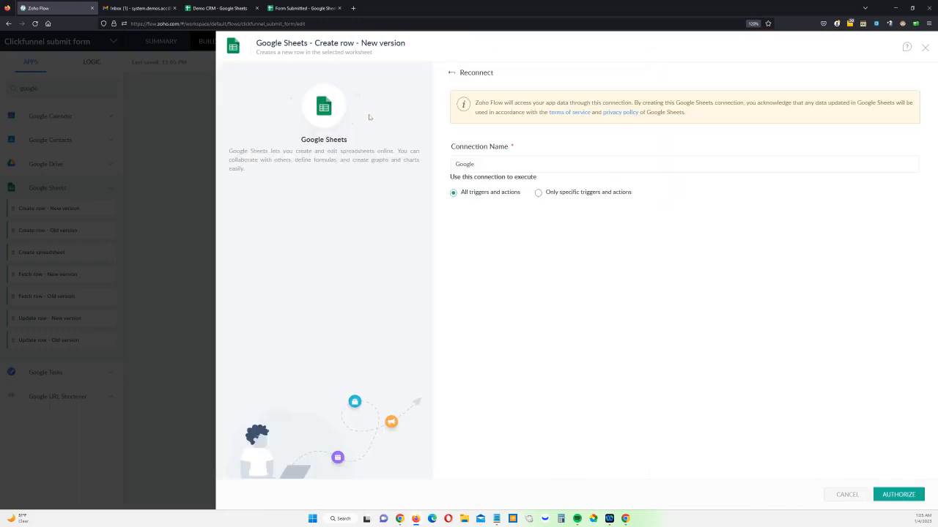
pyautogui.click(900, 495)
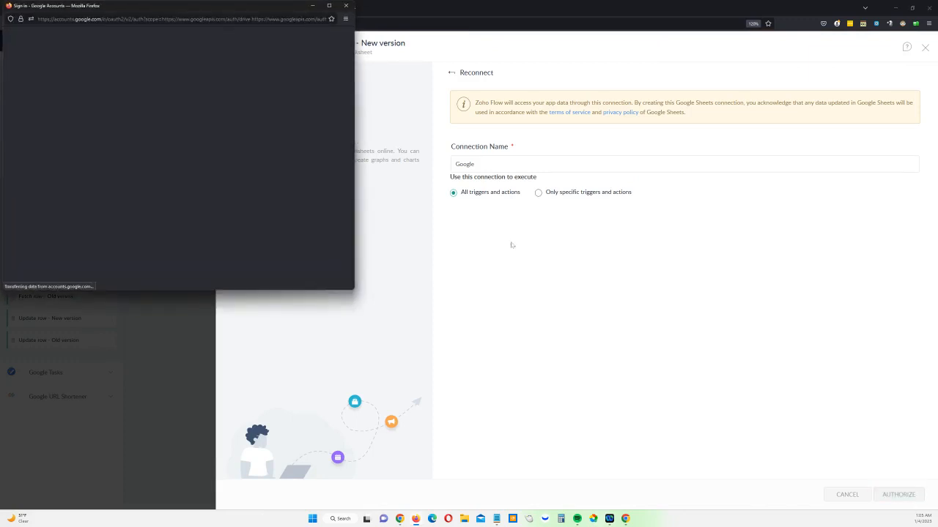
pyautogui.click(246, 181)
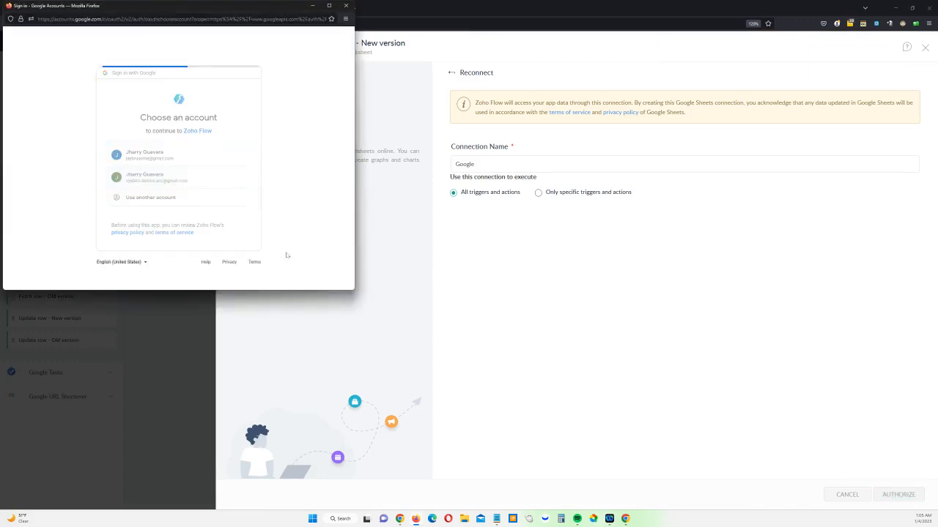
pyautogui.scroll(-3, 231, 211)
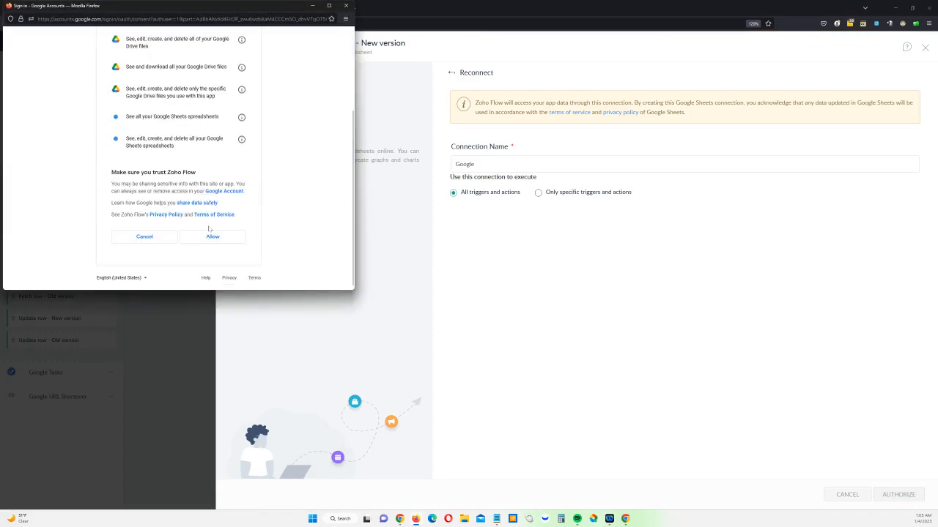
pyautogui.click(212, 236)
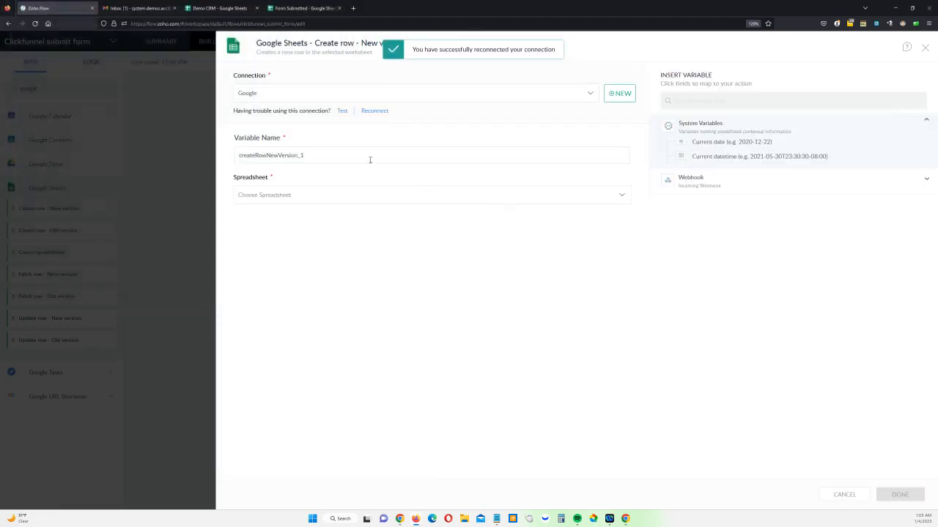
# Reconnect the Google connection again, allowing Zoho Flow access to the first listed Google account
pyautogui.click(378, 111)
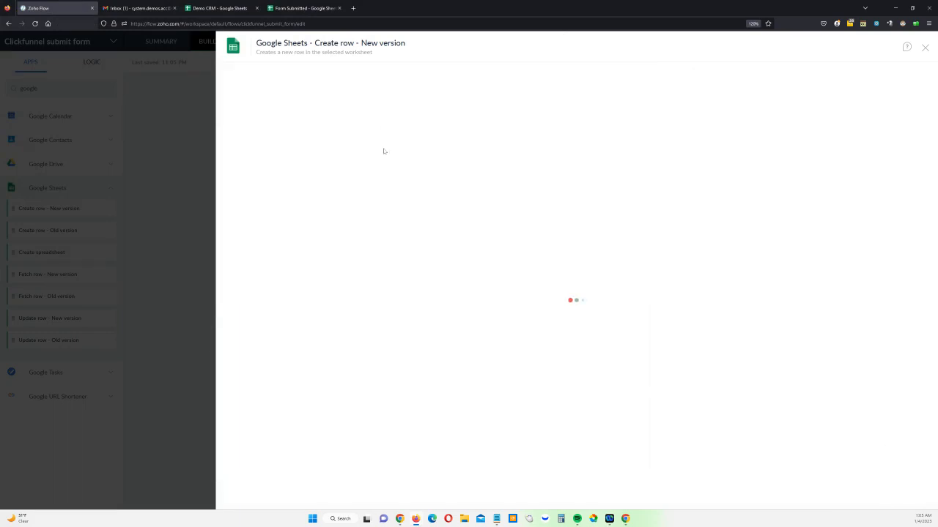
pyautogui.click(912, 490)
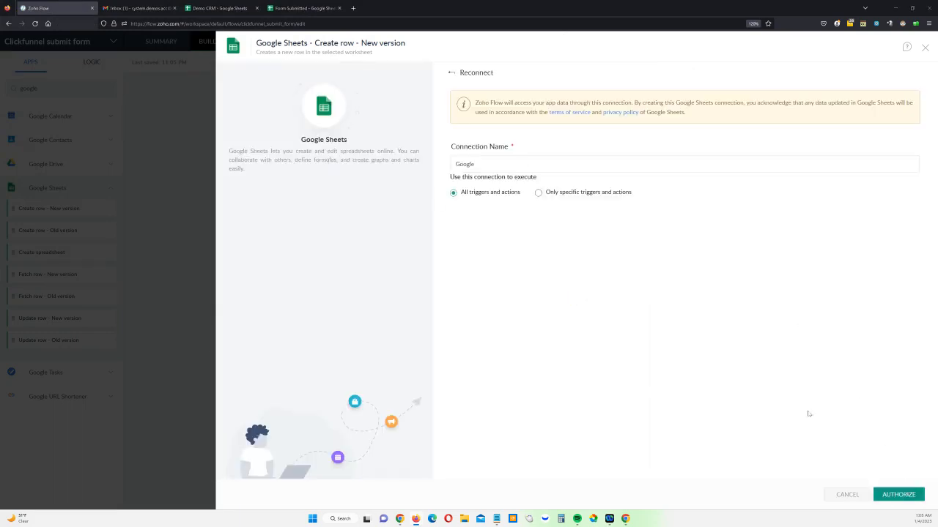
pyautogui.click(179, 159)
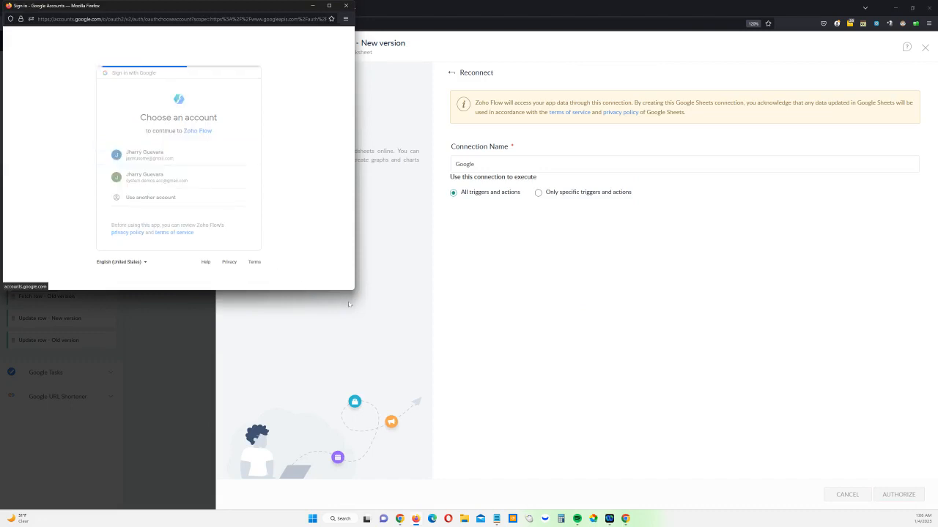
pyautogui.scroll(-3, 200, 229)
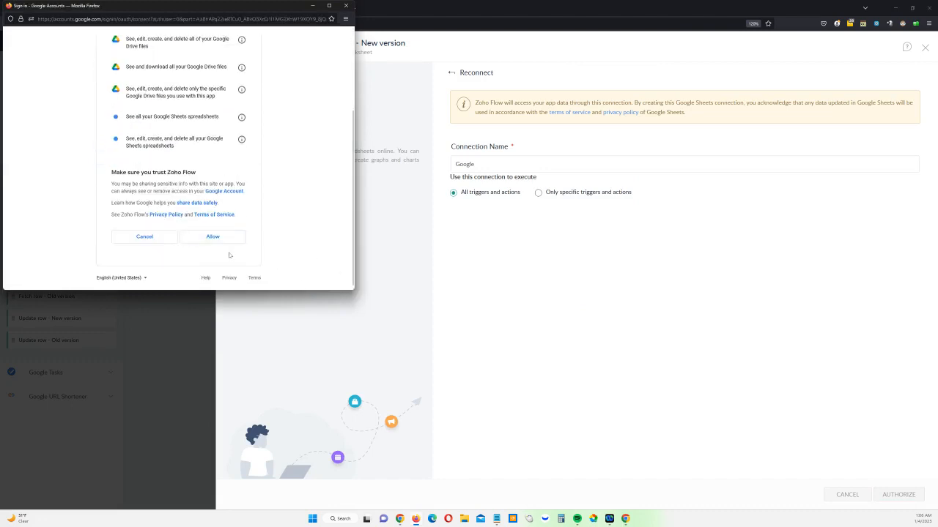
pyautogui.click(212, 236)
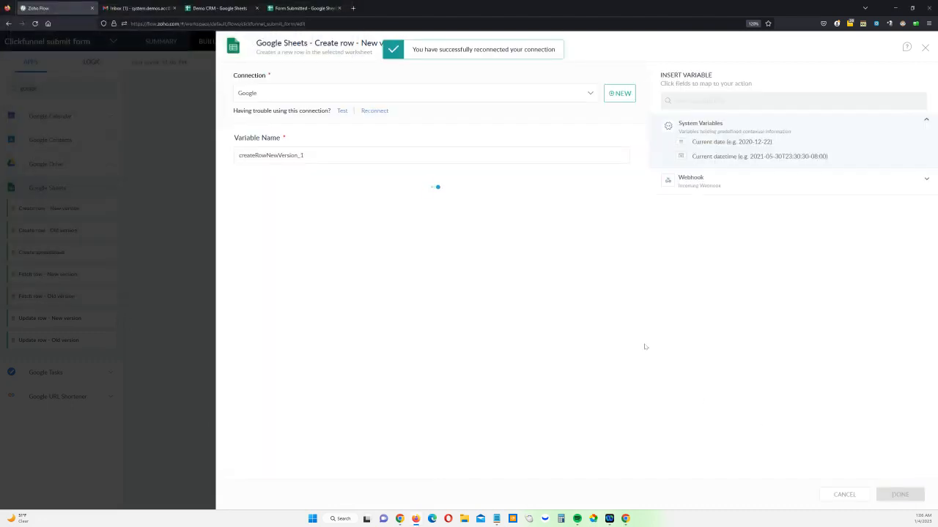
# Select the Form Submitted spreadsheet and map its First Name and Last name columns to the webhook contact's First Name and Last Name
pyautogui.click(307, 196)
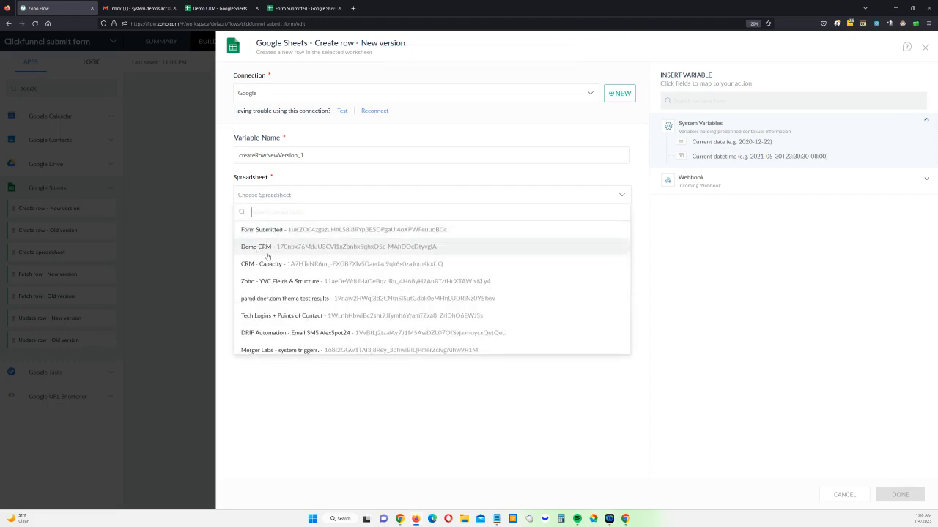
pyautogui.click(266, 230)
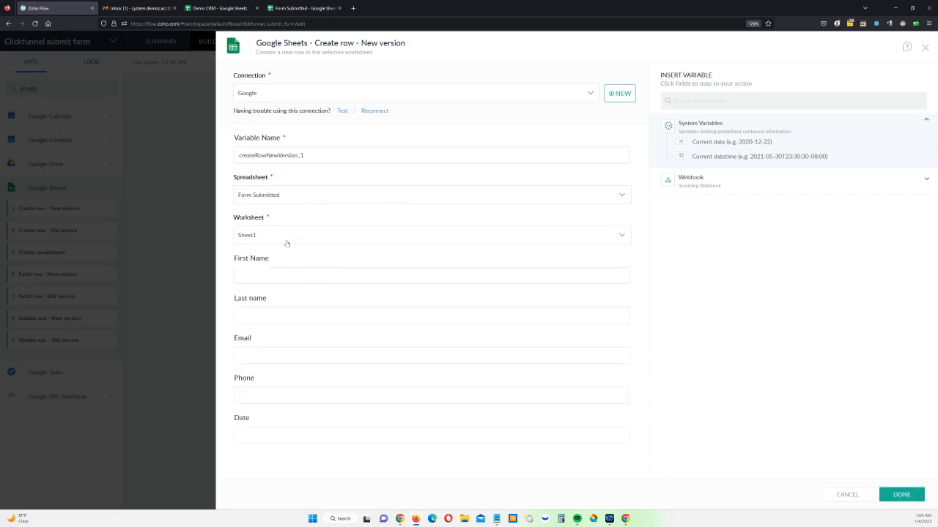
pyautogui.click(298, 280)
pyautogui.click(720, 184)
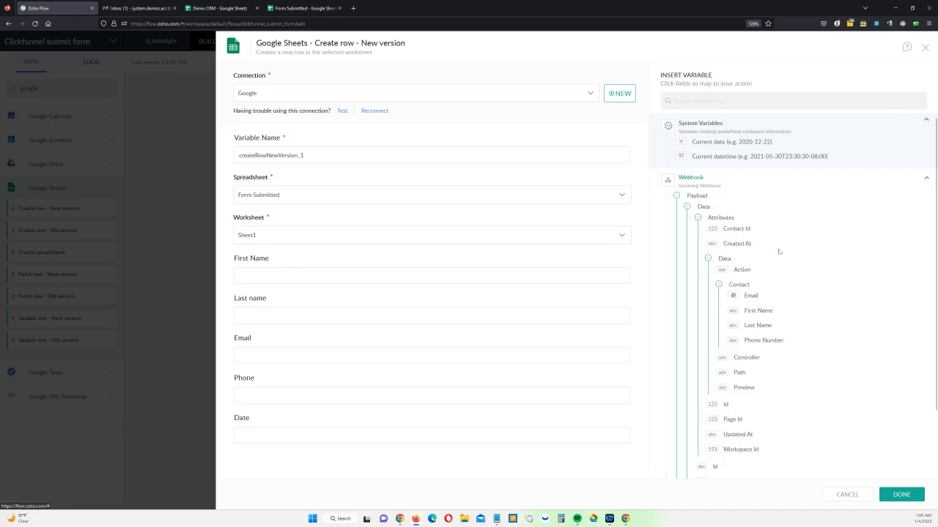
pyautogui.scroll(-2, 779, 251)
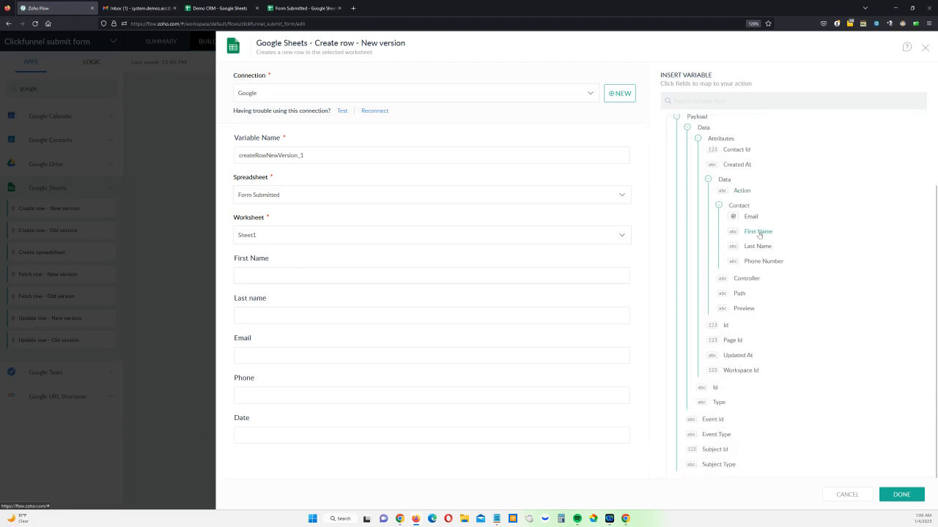
pyautogui.click(759, 235)
pyautogui.click(348, 315)
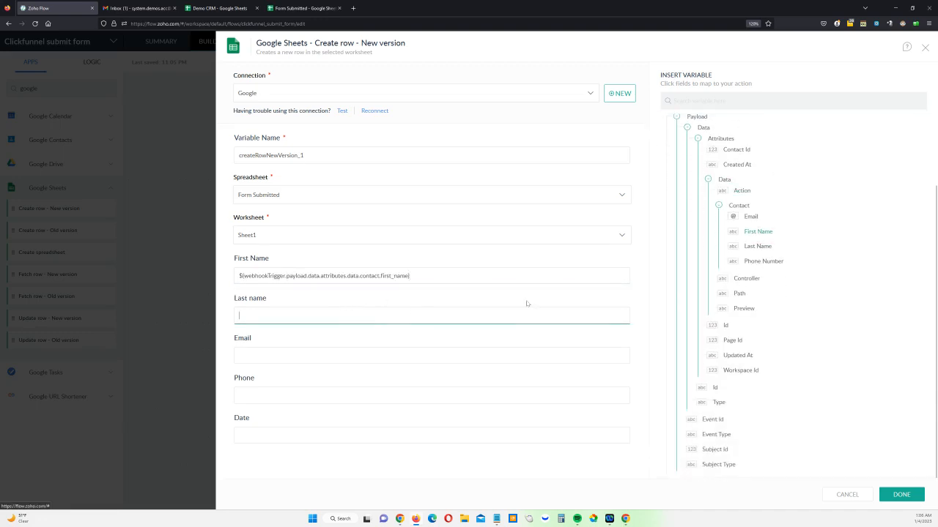
pyautogui.click(759, 248)
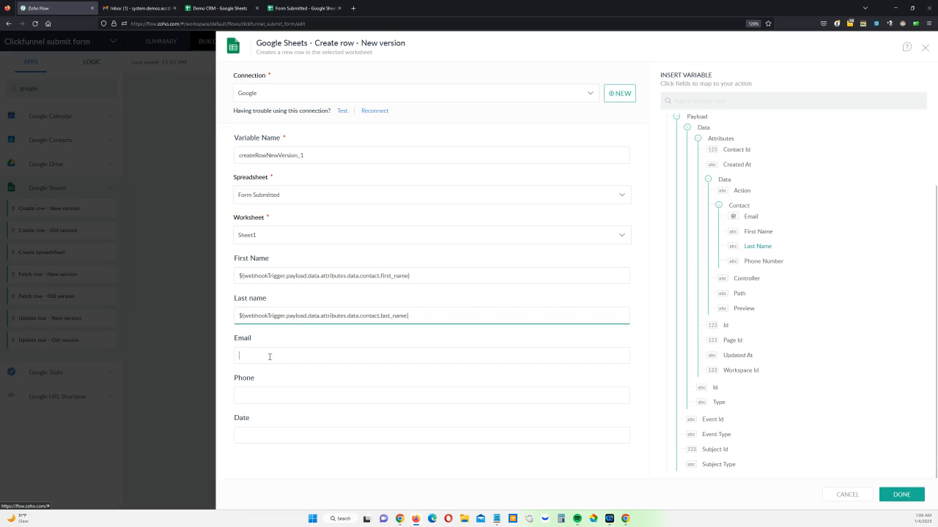
# Map Email and Phone to the webhook contact's Email and Phone Number, set Date to the Current date variable, and save the action
pyautogui.click(749, 217)
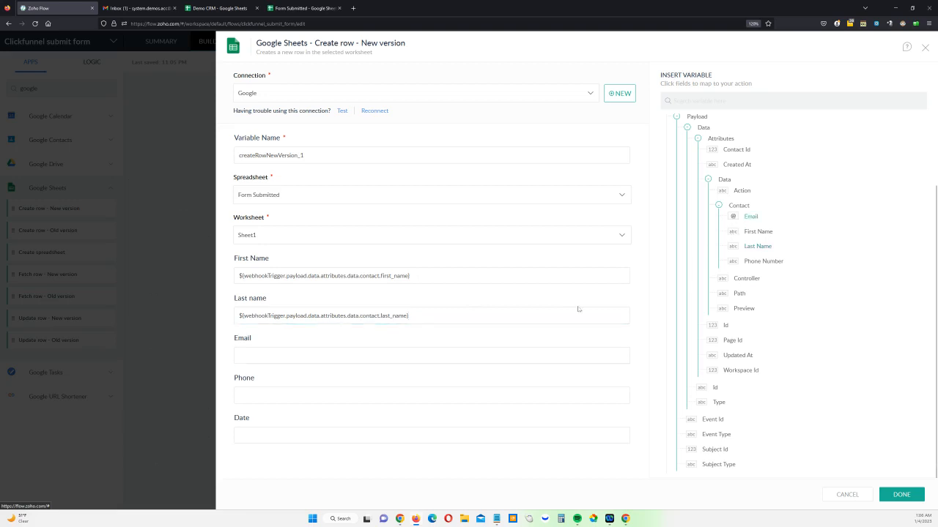
pyautogui.click(293, 394)
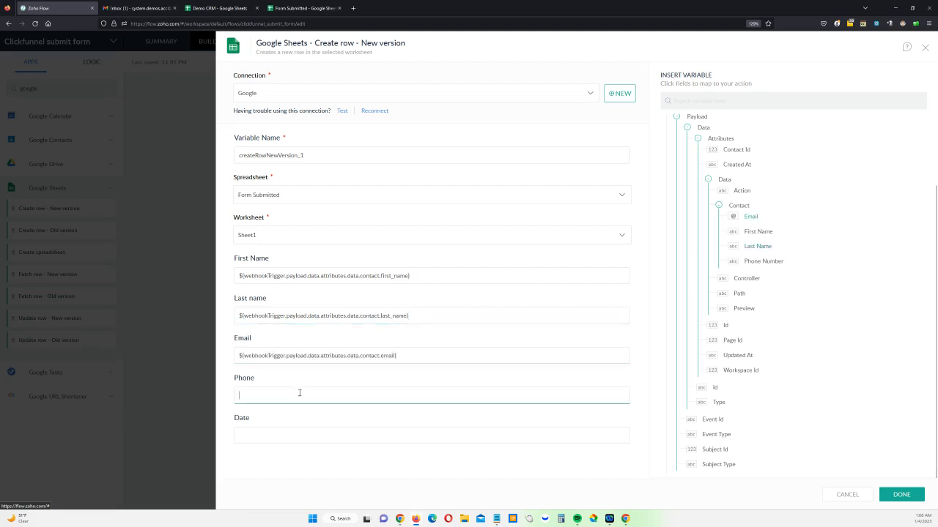
pyautogui.click(758, 262)
pyautogui.click(312, 435)
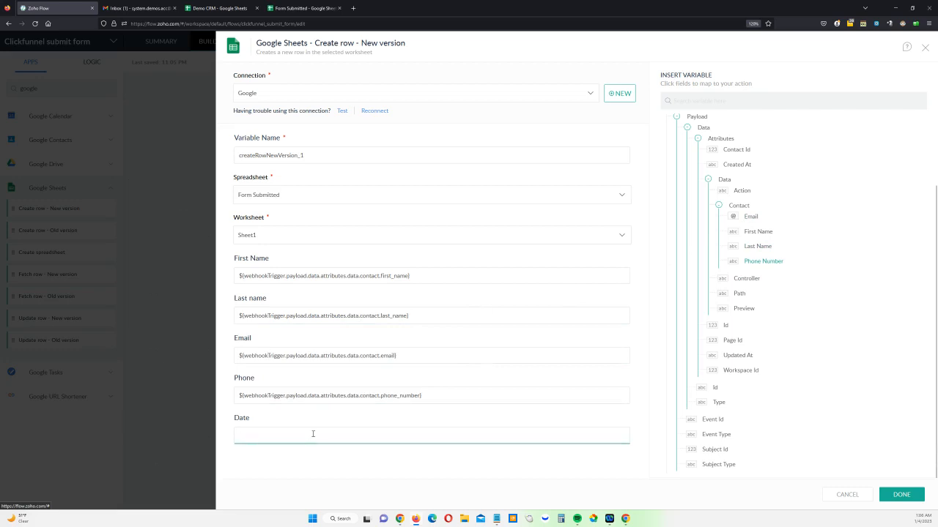
pyautogui.scroll(2, 765, 201)
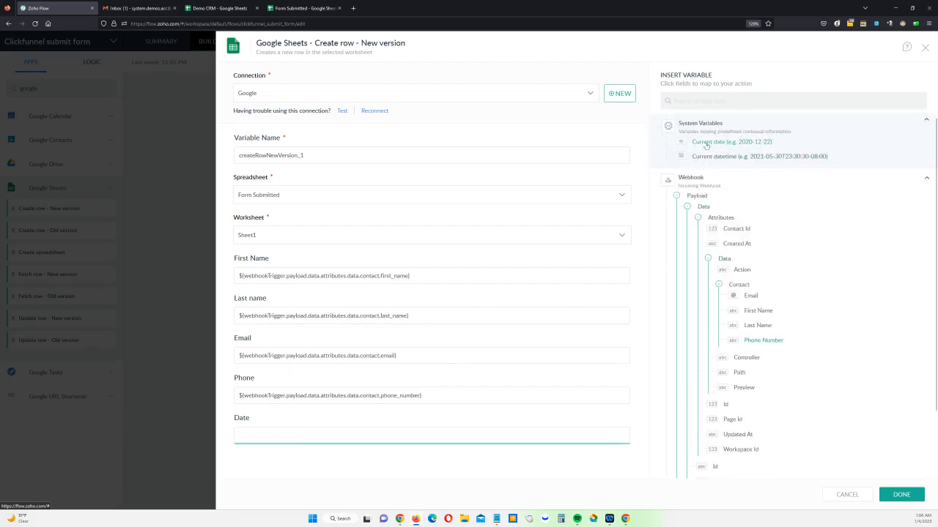
pyautogui.click(705, 142)
pyautogui.click(900, 495)
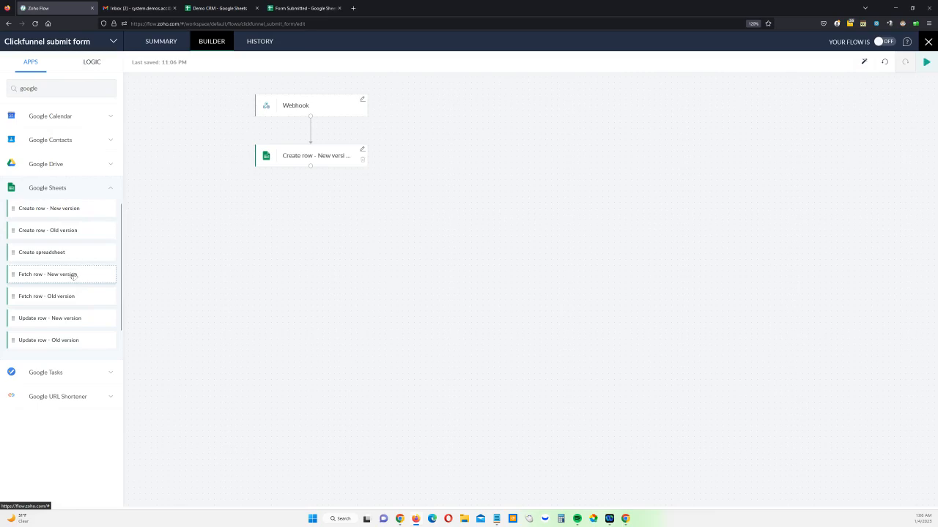
# Add the new-version Google Sheets Fetch row action below the Create row action and select the Demo CRM spreadsheet
pyautogui.moveTo(78, 281); pyautogui.dragTo(336, 219)
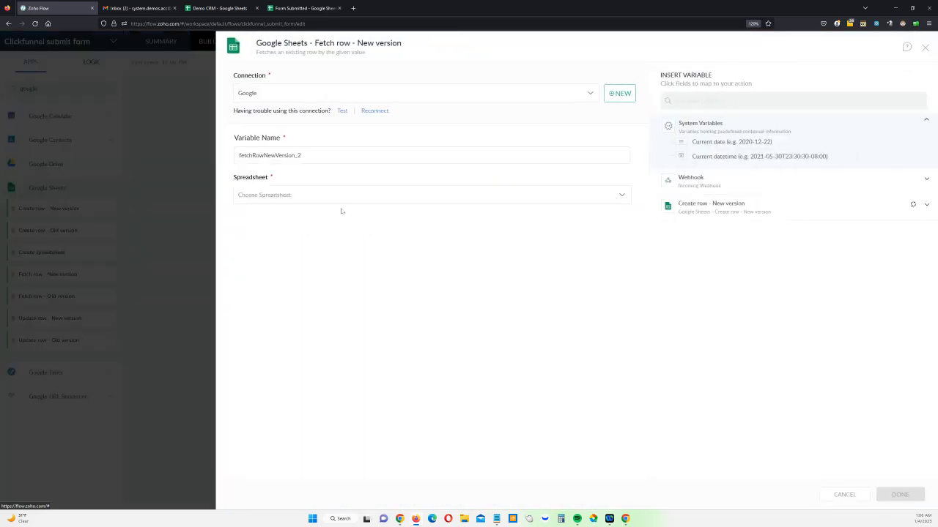
pyautogui.click(327, 195)
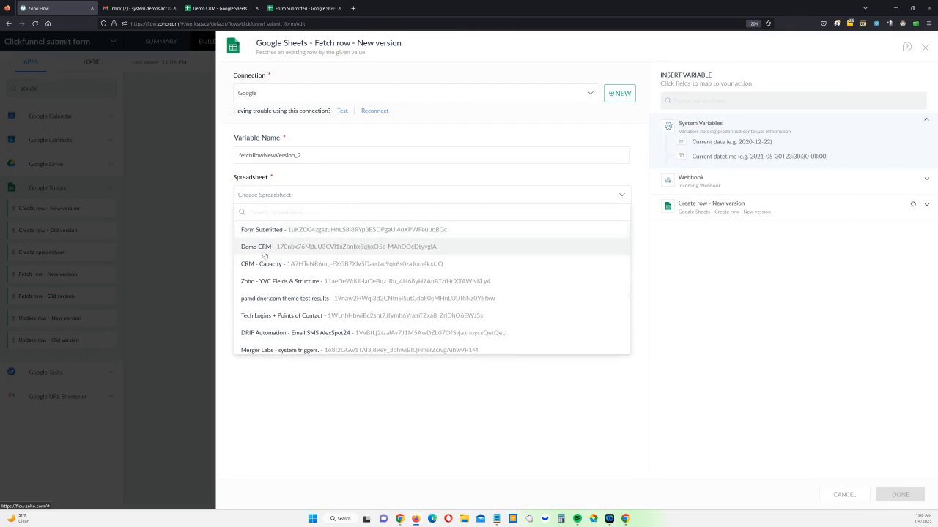
pyautogui.click(256, 247)
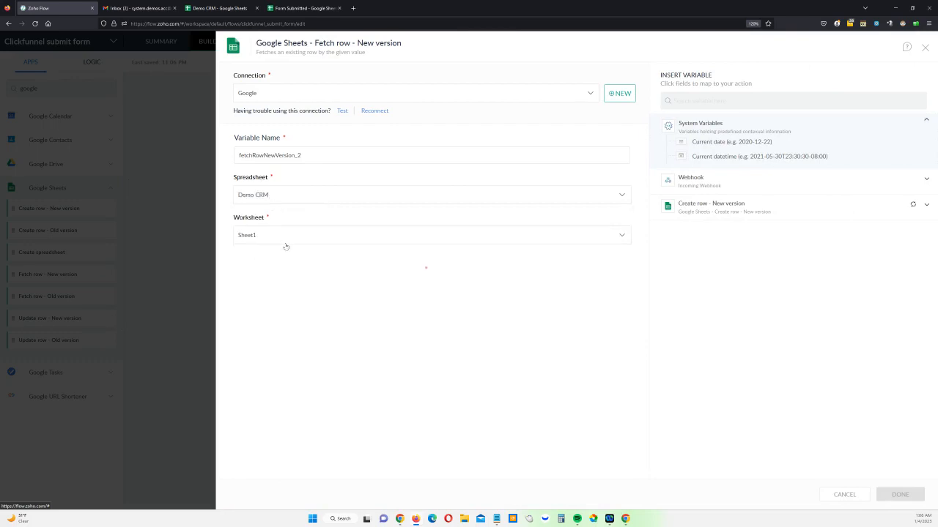
# Set the fetch to match the Email field against the webhook contact's Email, and save the action
pyautogui.click(298, 317)
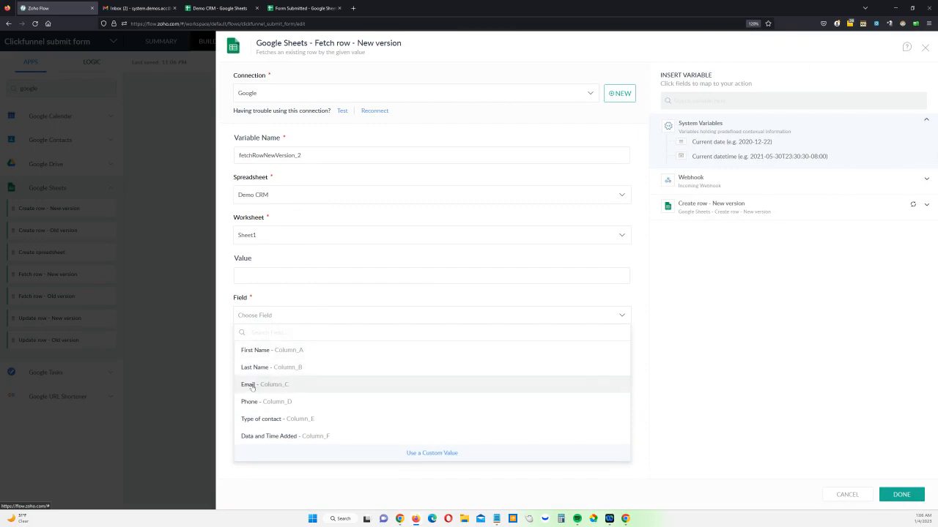
pyautogui.click(253, 387)
pyautogui.click(279, 278)
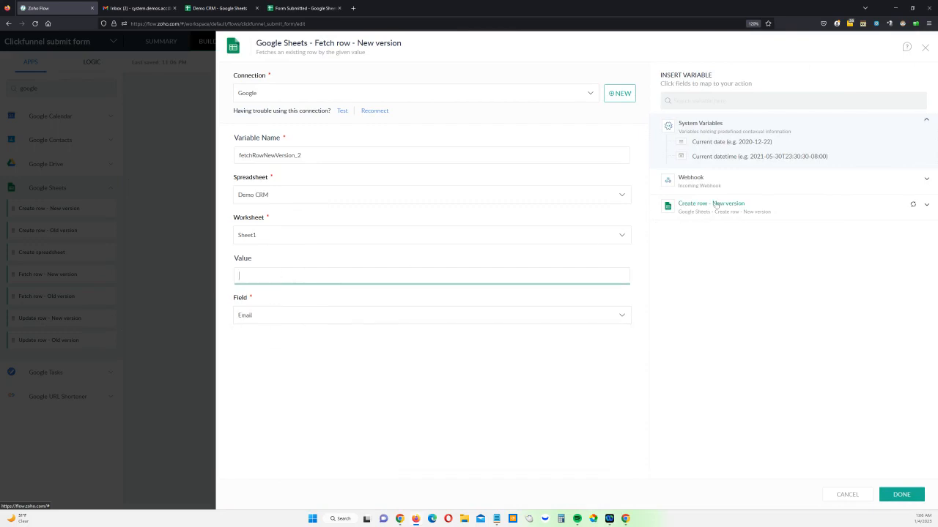
pyautogui.click(702, 181)
pyautogui.click(751, 295)
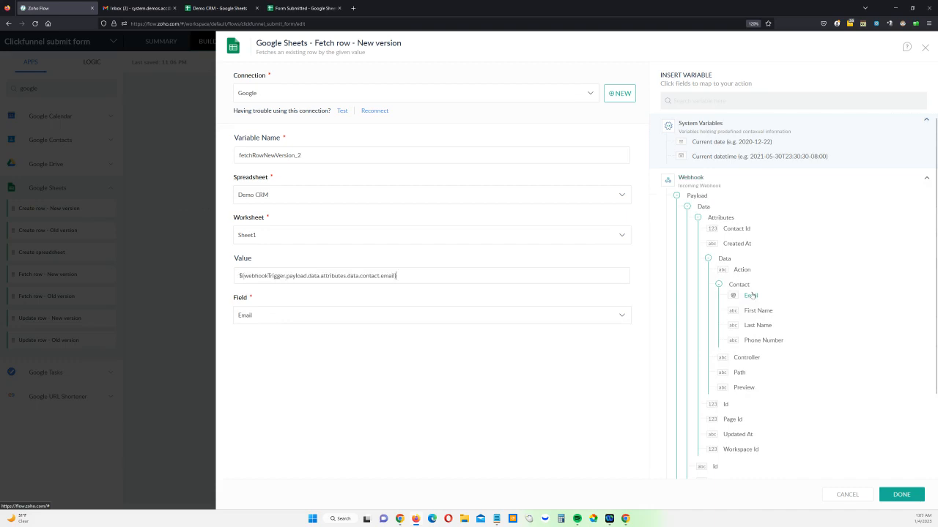
pyautogui.click(902, 495)
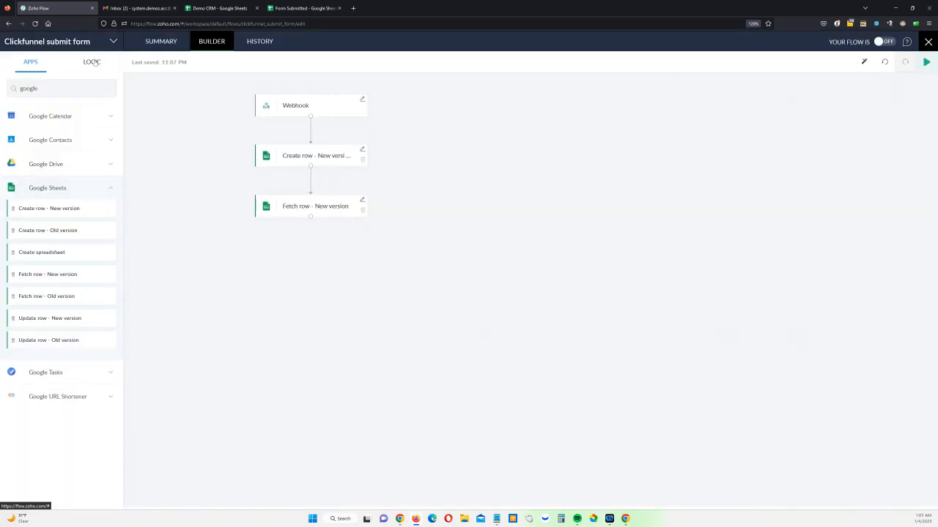
# Add a Decision below the Fetch row action with the condition that the fetched Row ID is null, and save it
pyautogui.click(96, 63)
pyautogui.moveTo(48, 156); pyautogui.dragTo(315, 263)
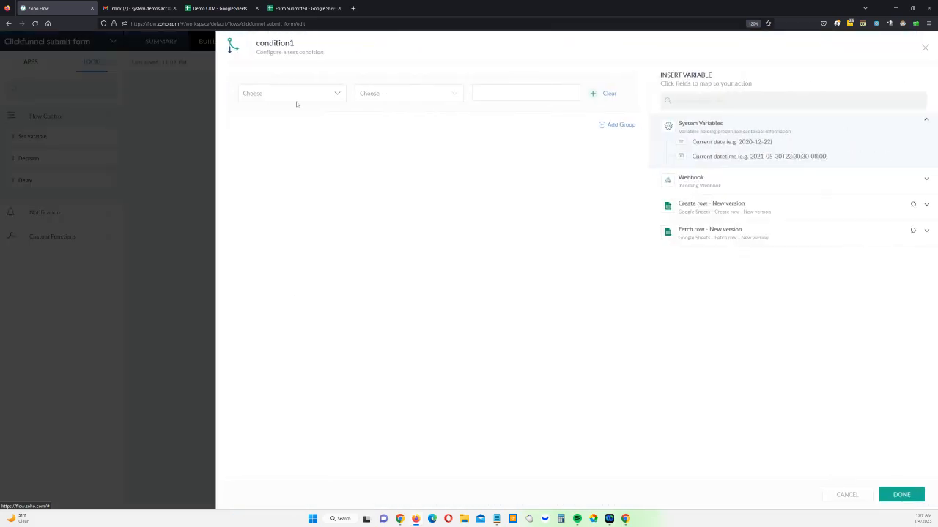
pyautogui.click(302, 96)
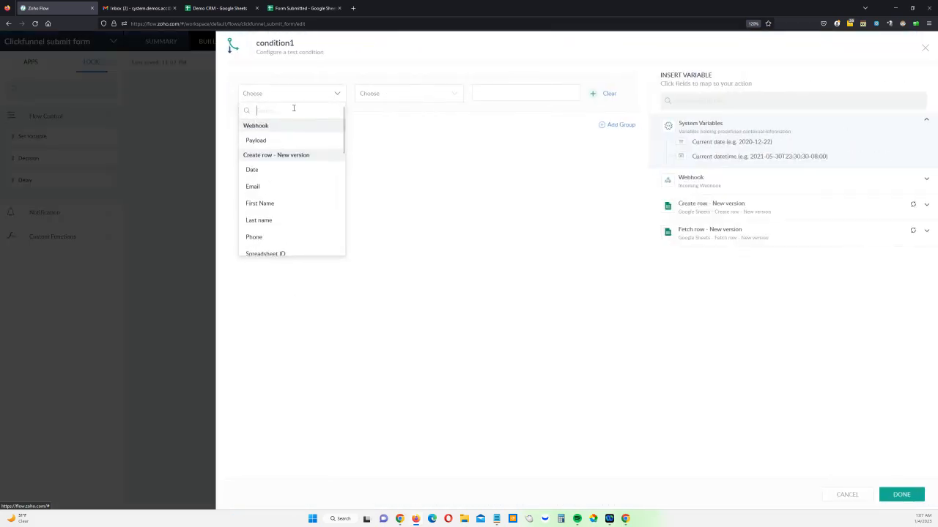
pyautogui.write('ro')
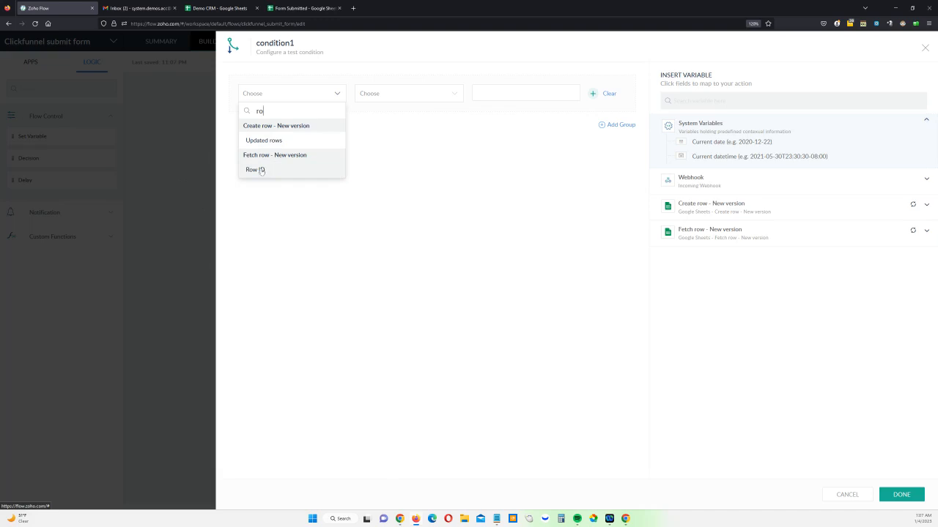
pyautogui.click(263, 170)
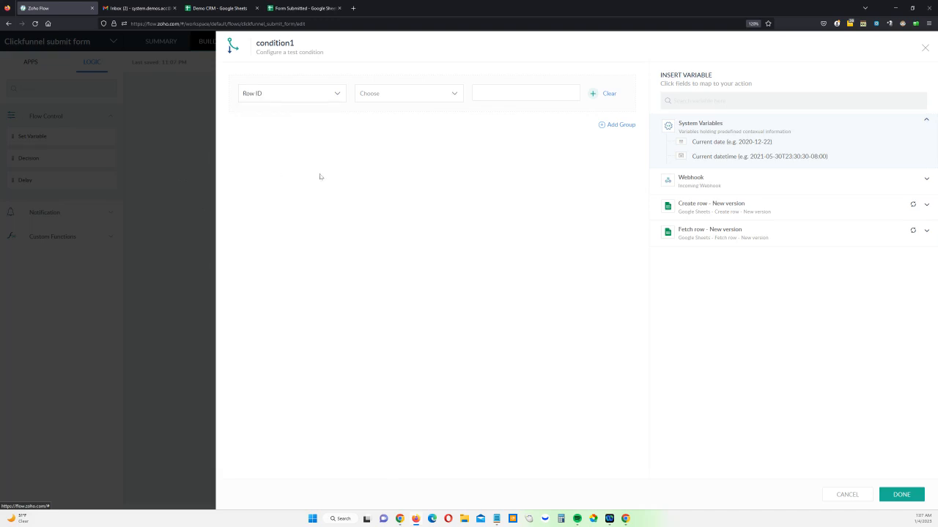
pyautogui.click(415, 98)
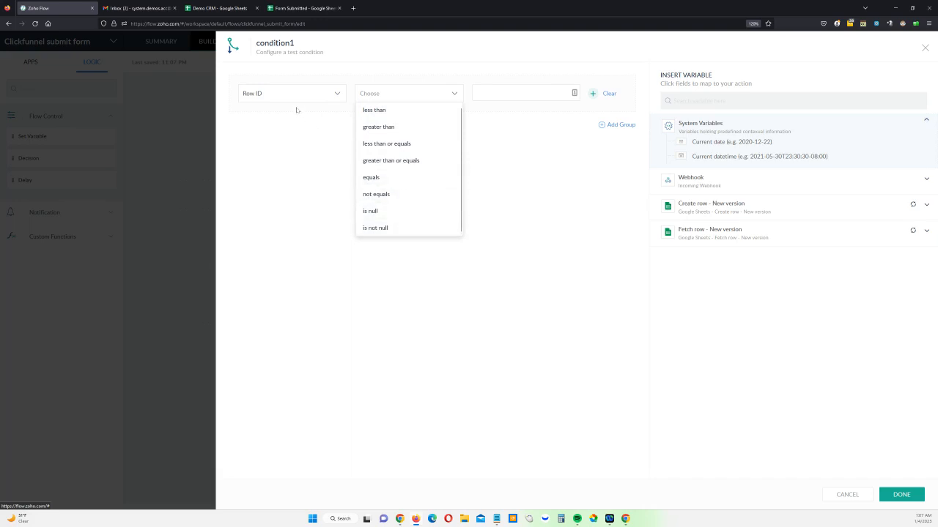
pyautogui.click(394, 211)
pyautogui.click(901, 494)
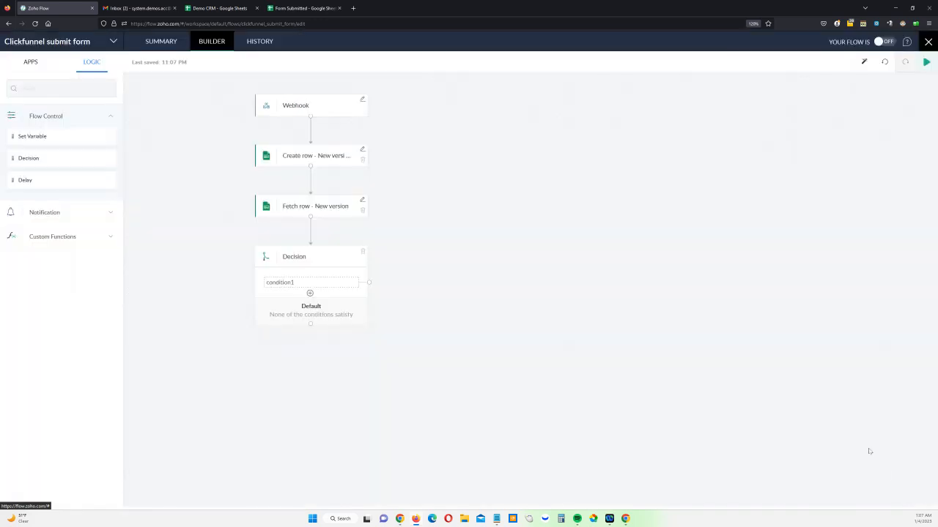
# Rename the decision "Results form the CRM" and its condition "Contact is null"
pyautogui.click(313, 257)
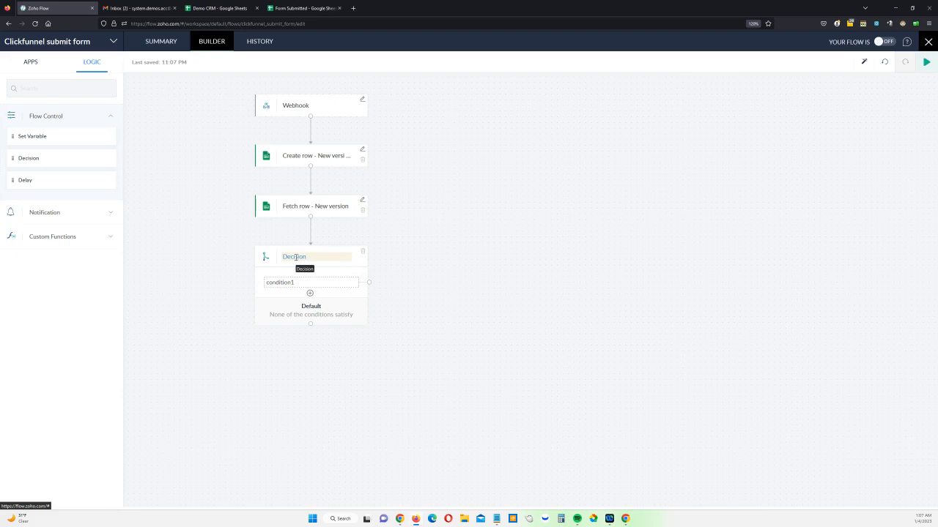
pyautogui.write('Results form the CRM')
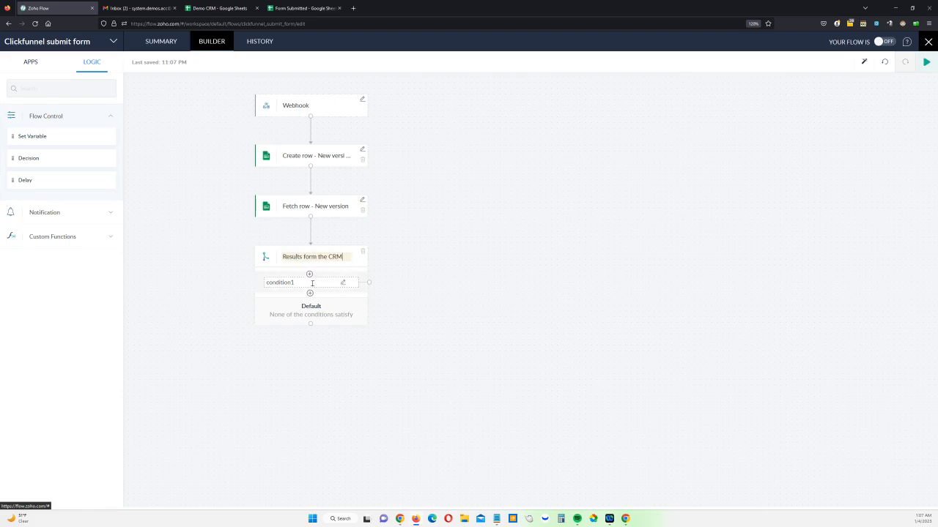
pyautogui.click(265, 282)
pyautogui.write('Contact is null')
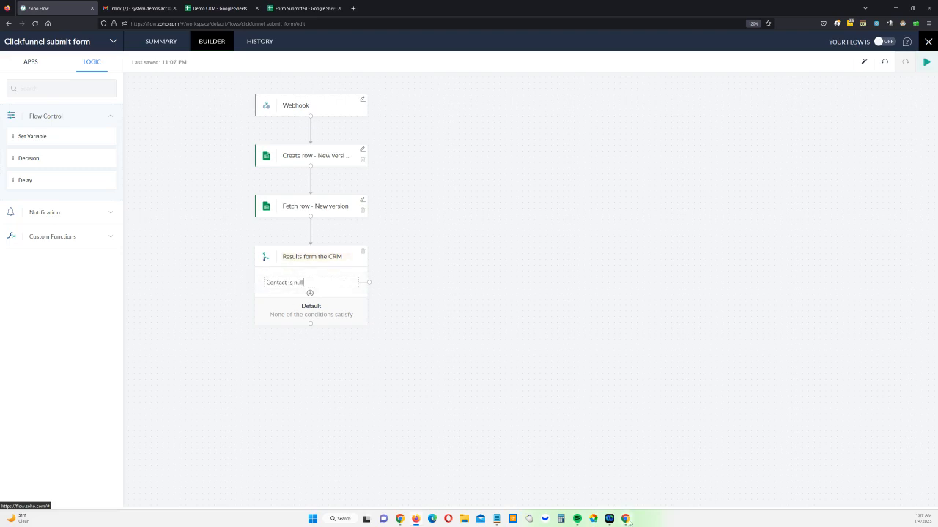
# Switch to Chrome and open the Click Funnel Process diagram in Lucidchart to review the planned flow
pyautogui.moveTo(625, 515)
pyautogui.click(662, 480)
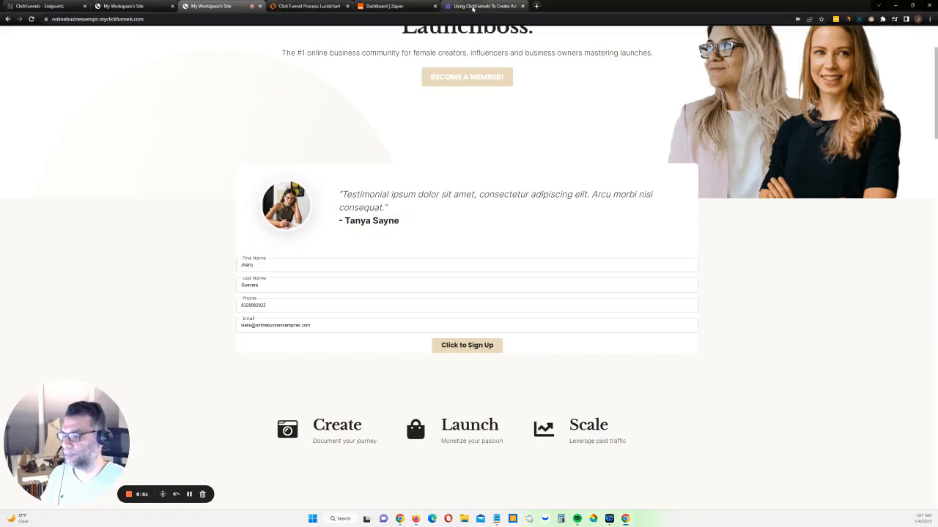
pyautogui.click(311, 6)
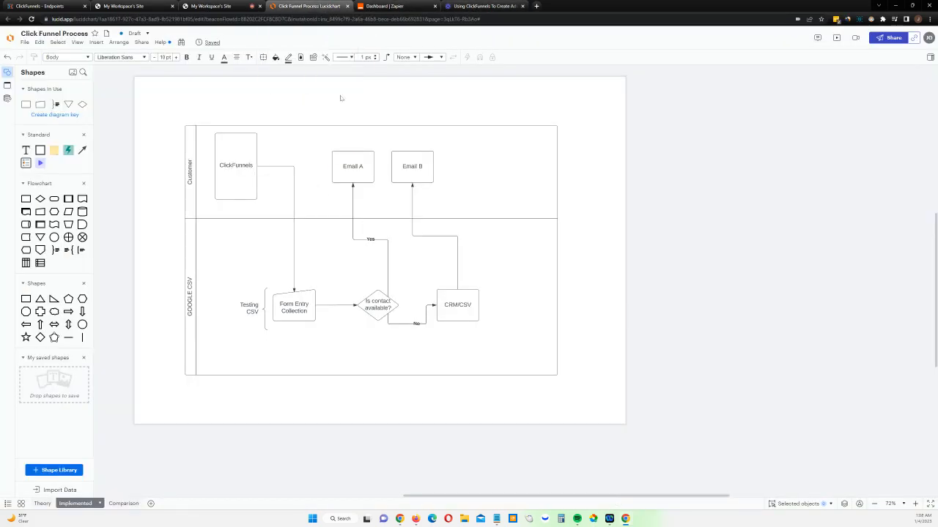